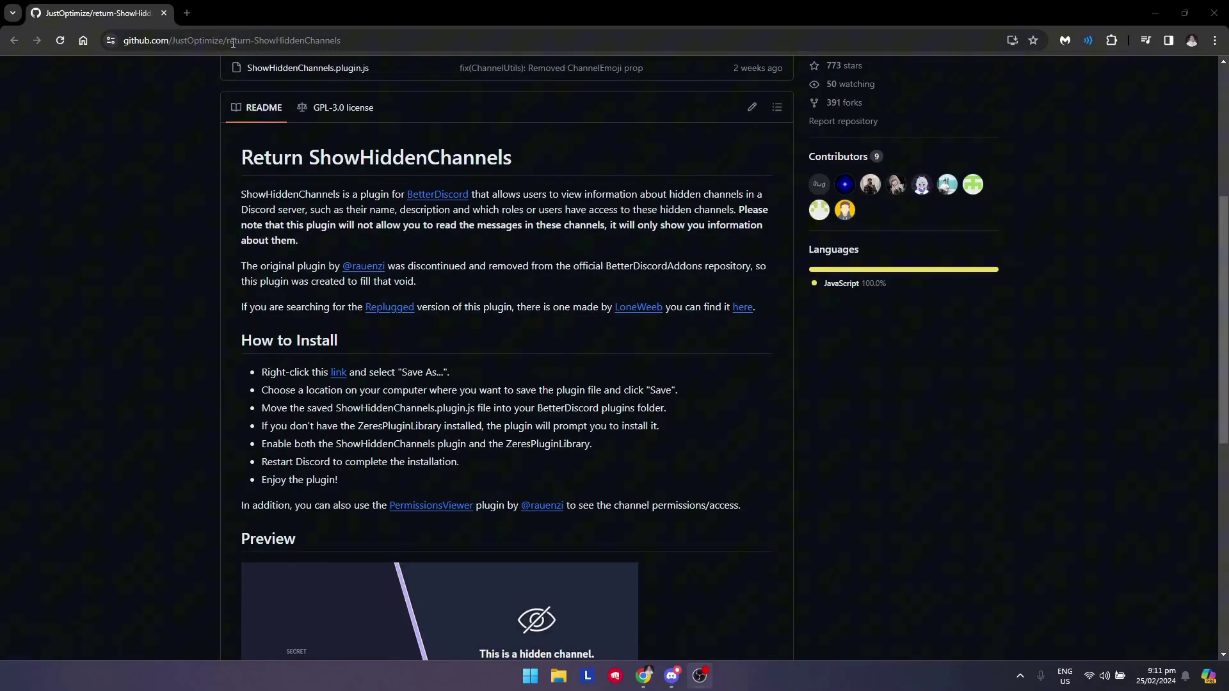
Step: Highlight the repository name in the return-ShowHiddenChannels GitHub address, then deselect it
left_click_drag(361, 40, 229, 41)
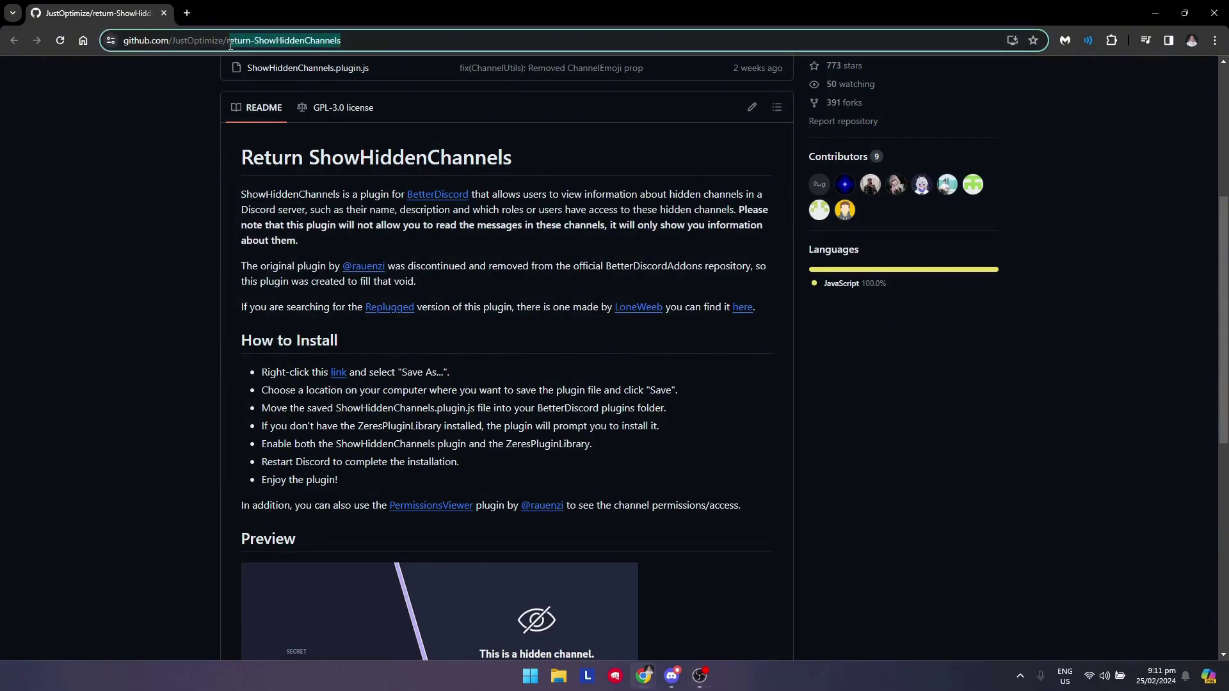
left_click(81, 286)
scroll(366, 374, "up", 3)
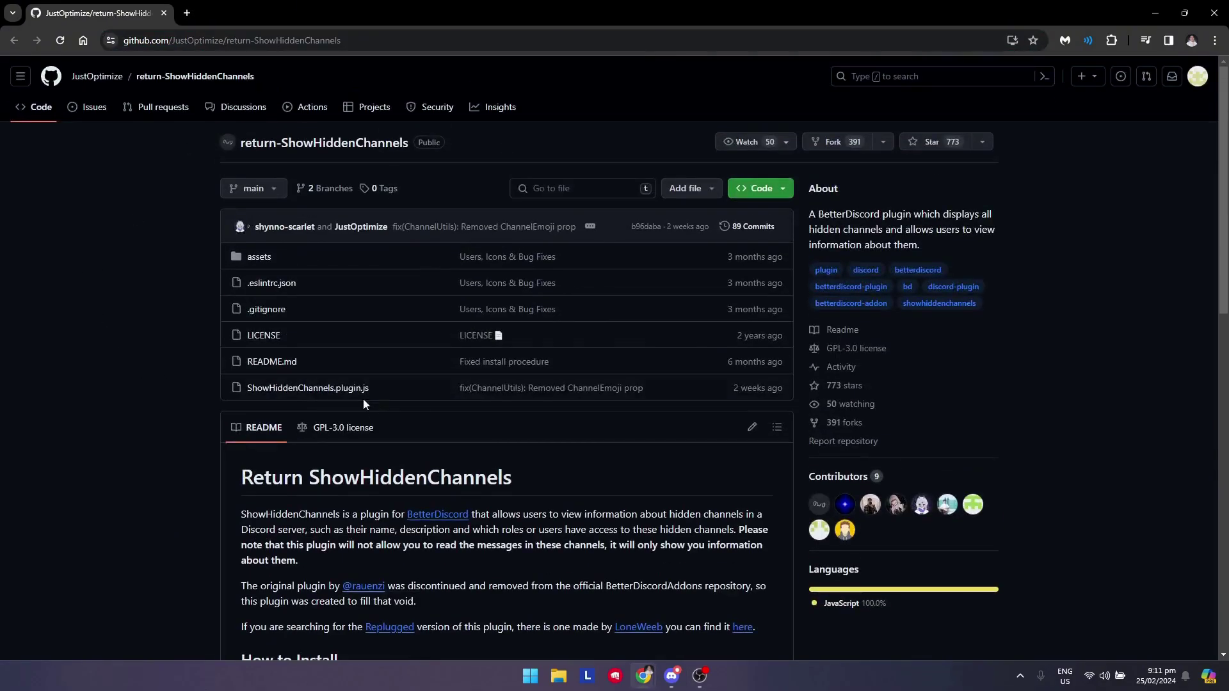
scroll(362, 398, "down", 3)
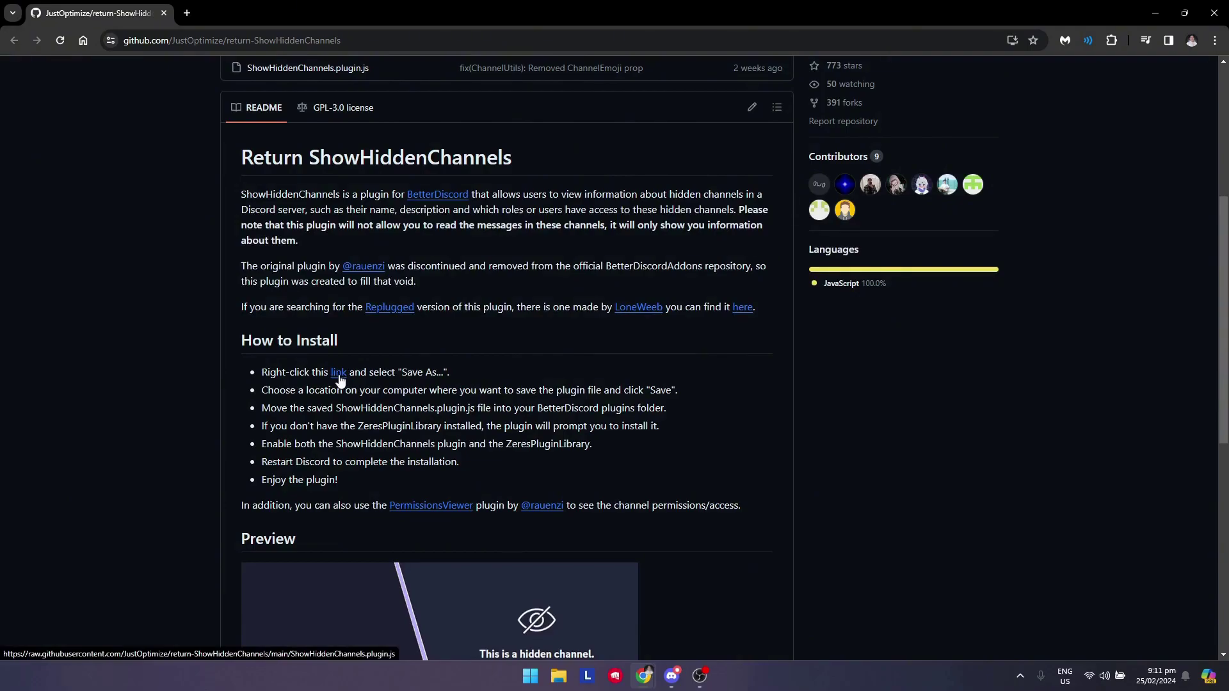
Step: Open the raw ShowHiddenChannels.plugin.js view and save the file into Downloads
right_click(339, 381)
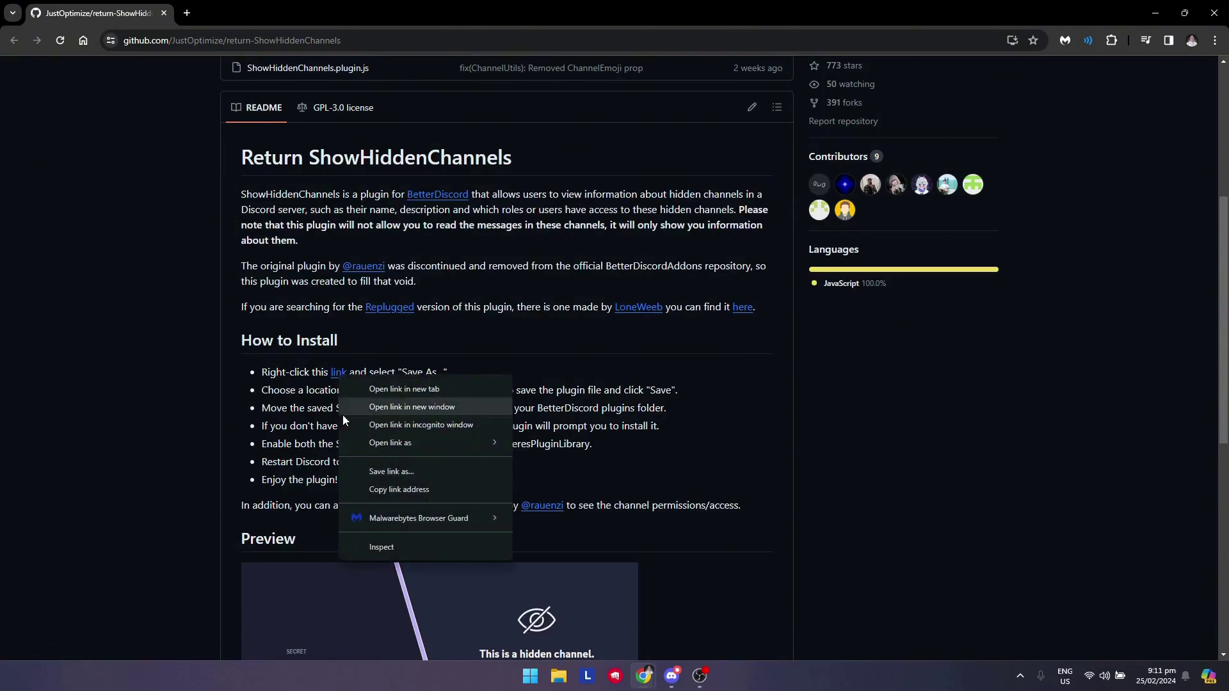
left_click(333, 373)
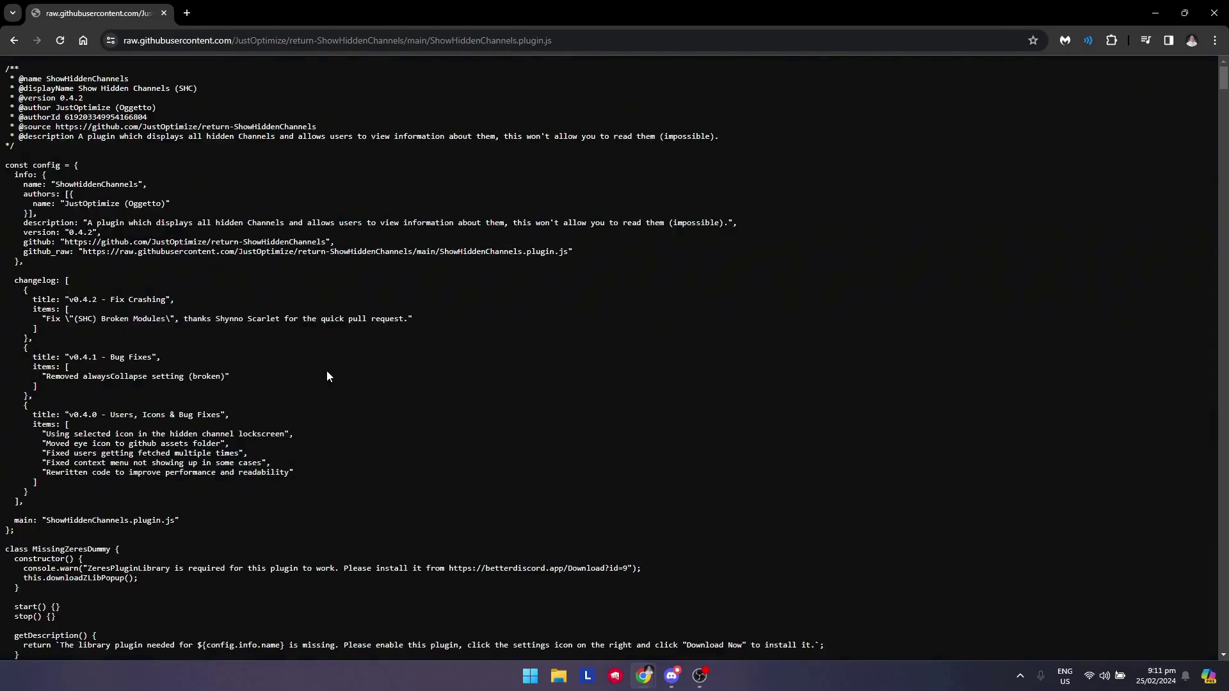
right_click(901, 347)
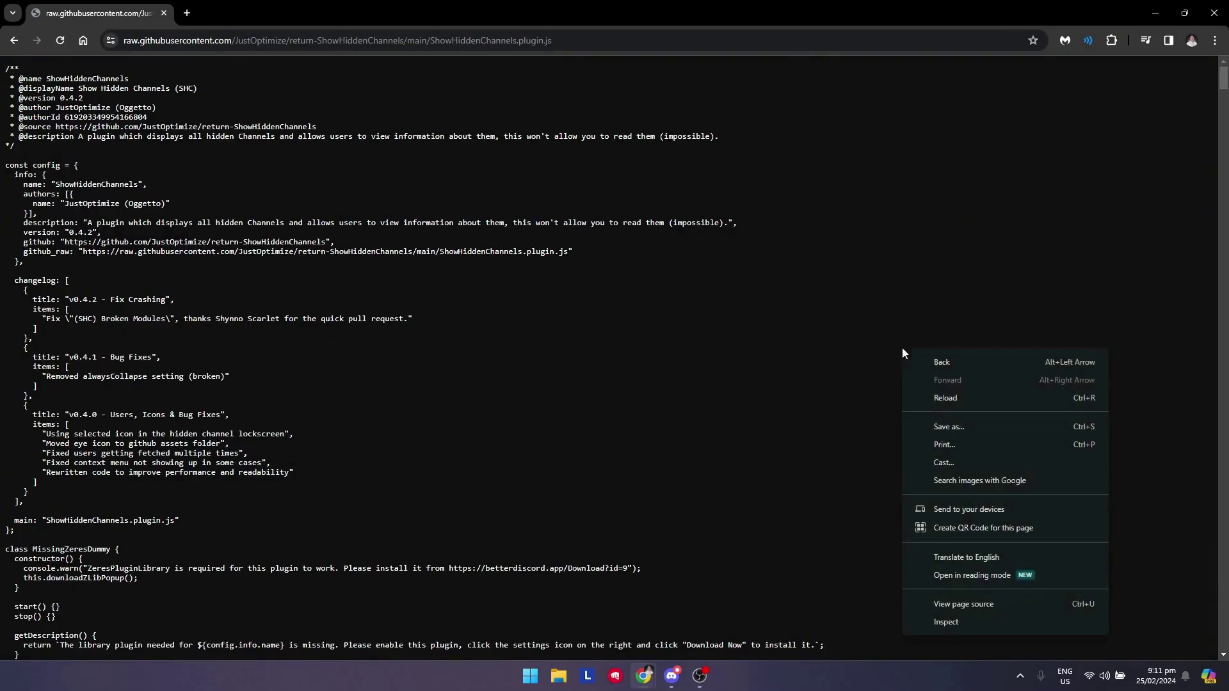
left_click(960, 428)
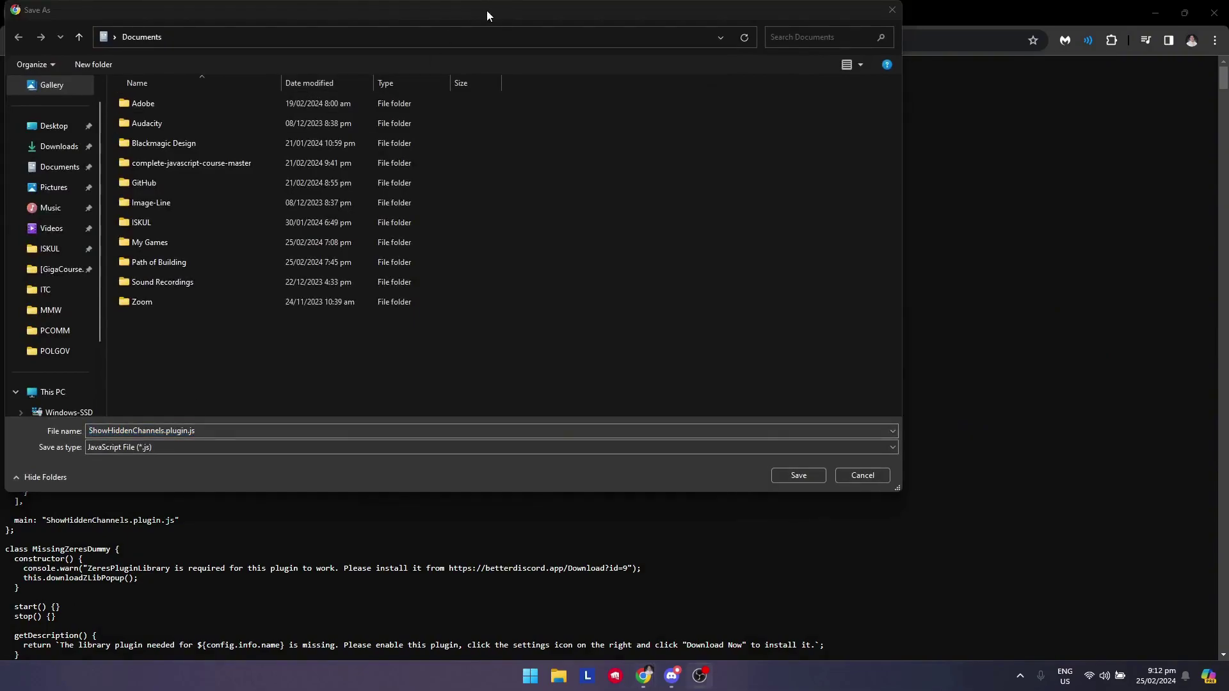
left_click_drag(487, 10, 664, 75)
left_click(237, 210)
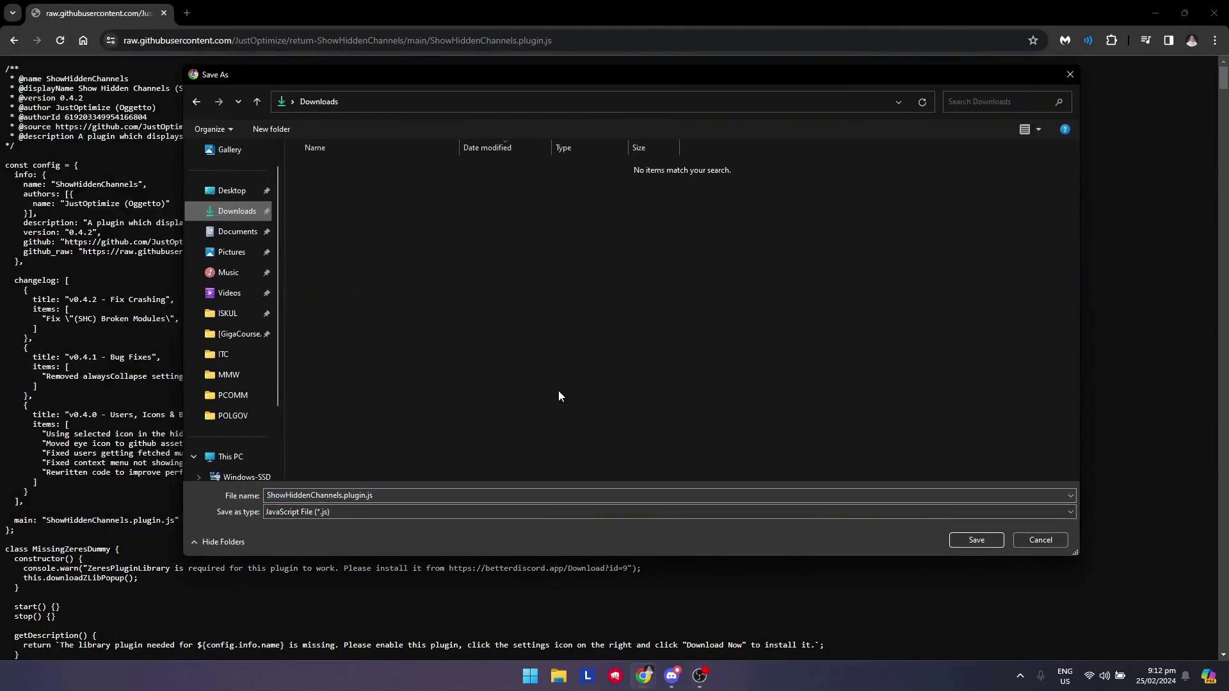
left_click(972, 538)
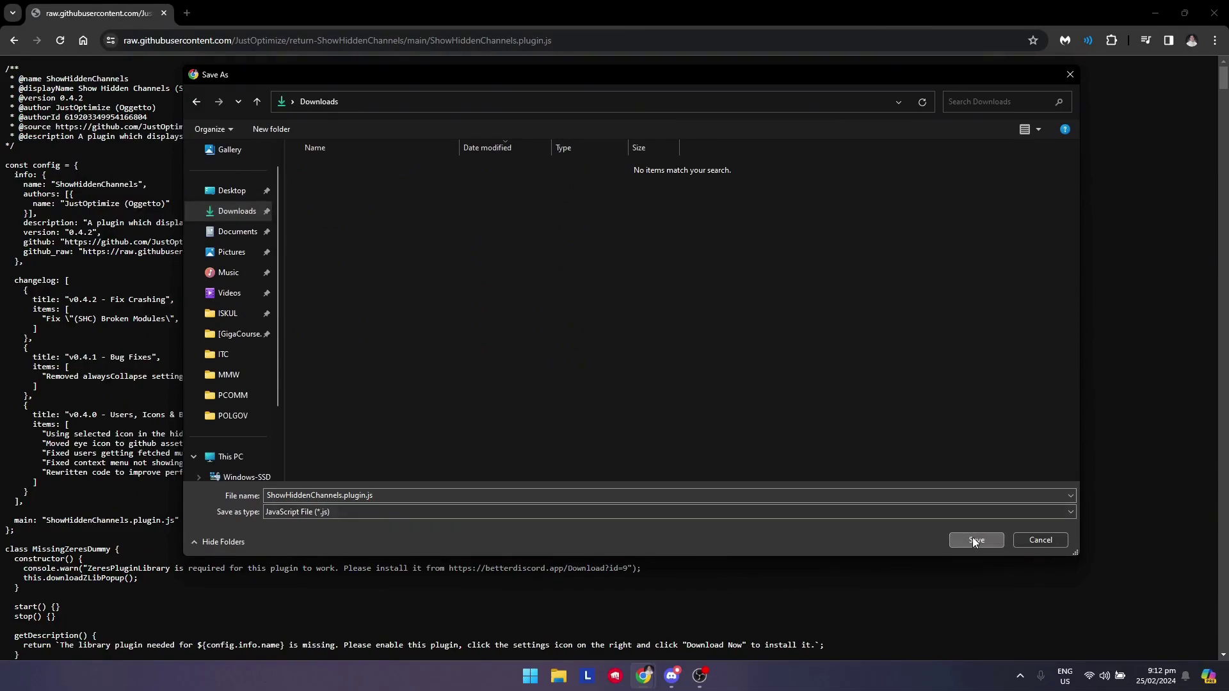
left_click(967, 540)
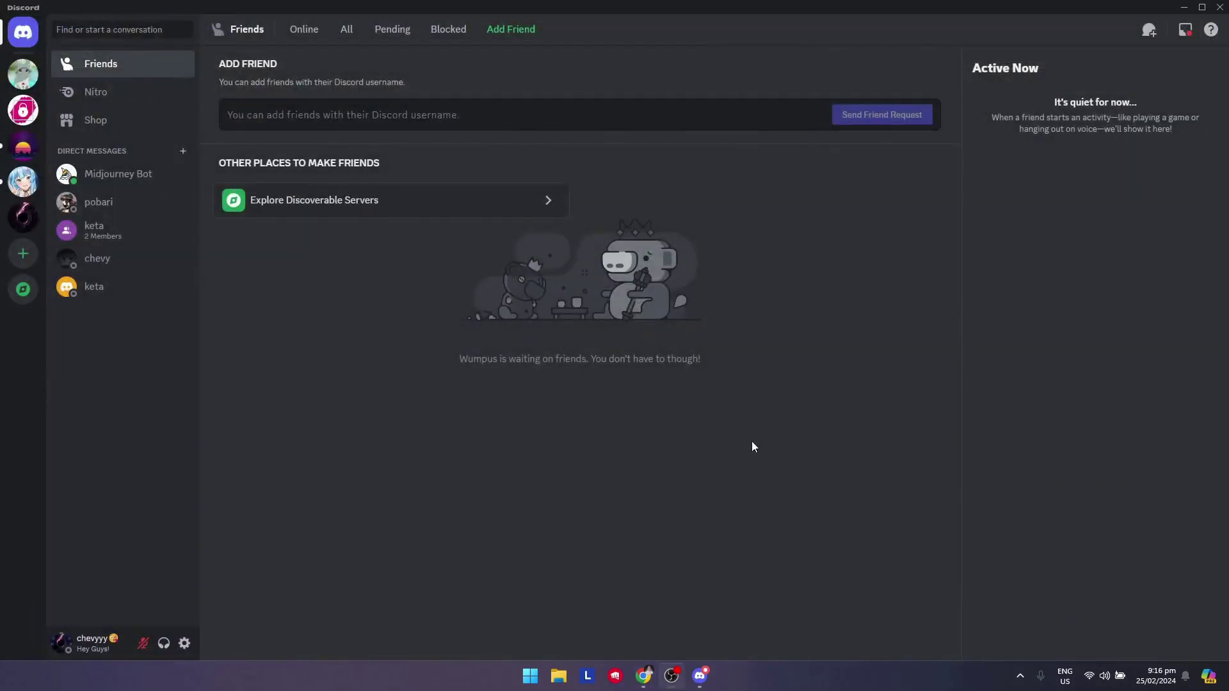
Step: Go to User Settings' BetterDiscord Plugins page, which lists no plugins yet
left_click(183, 643)
scroll(401, 420, "down", 3)
scroll(407, 413, "down", 1)
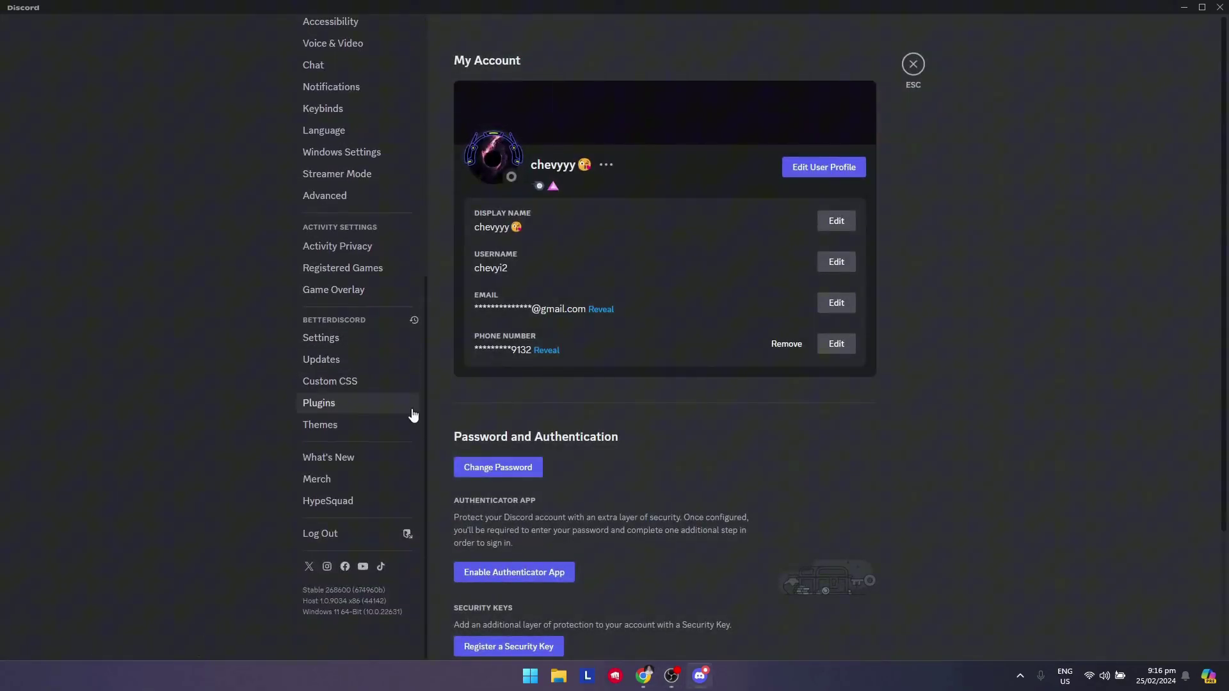
scroll(412, 416, "up", 1)
scroll(404, 416, "down", 1)
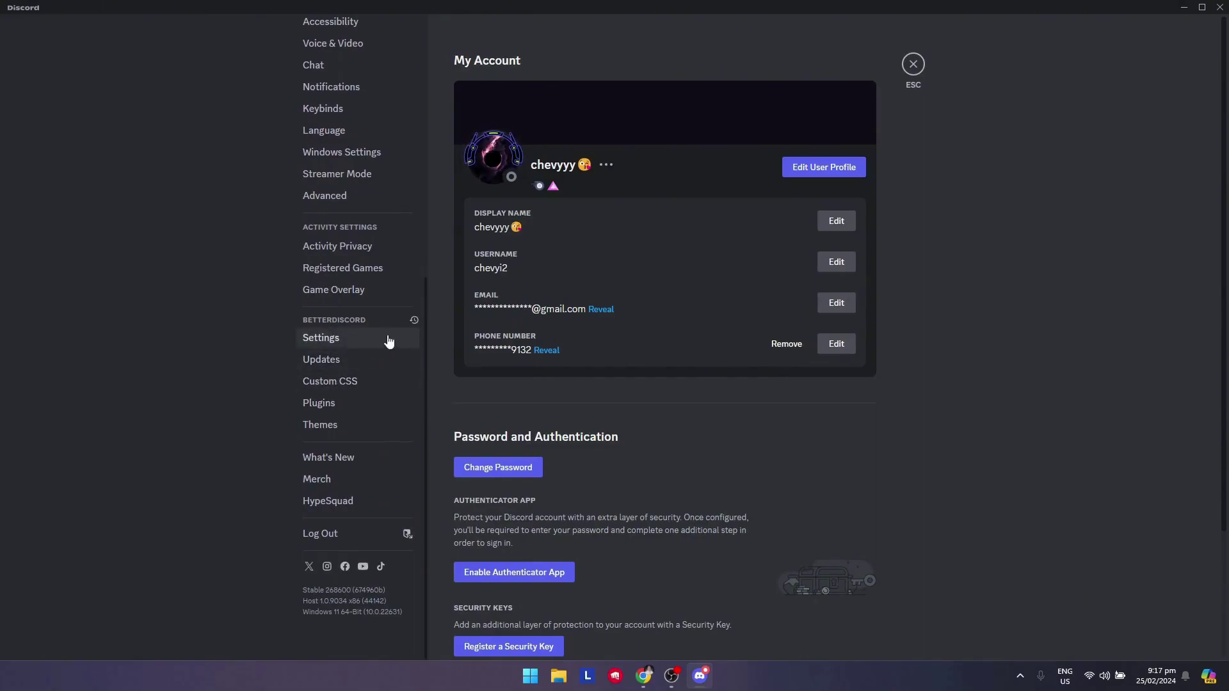
left_click(355, 408)
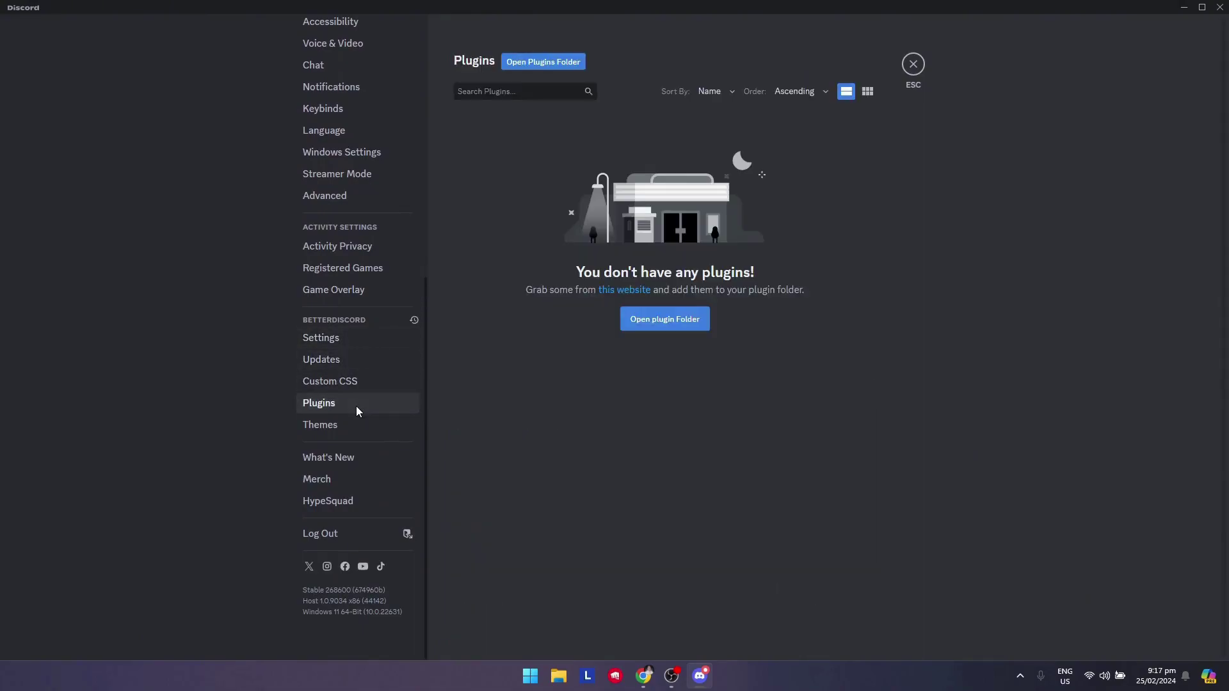
Step: Open the plugins folder, quit Discord from the tray, and move ShowHiddenChannels.plugin.js into it
left_click(560, 64)
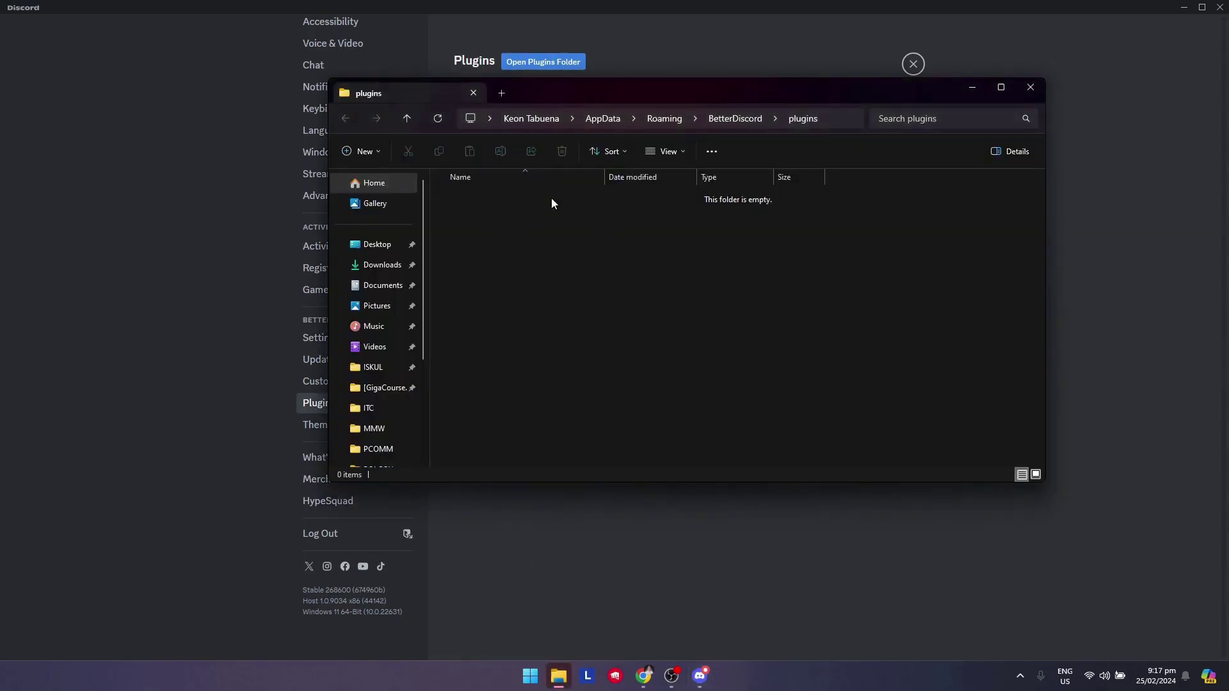
left_click_drag(813, 89, 843, 106)
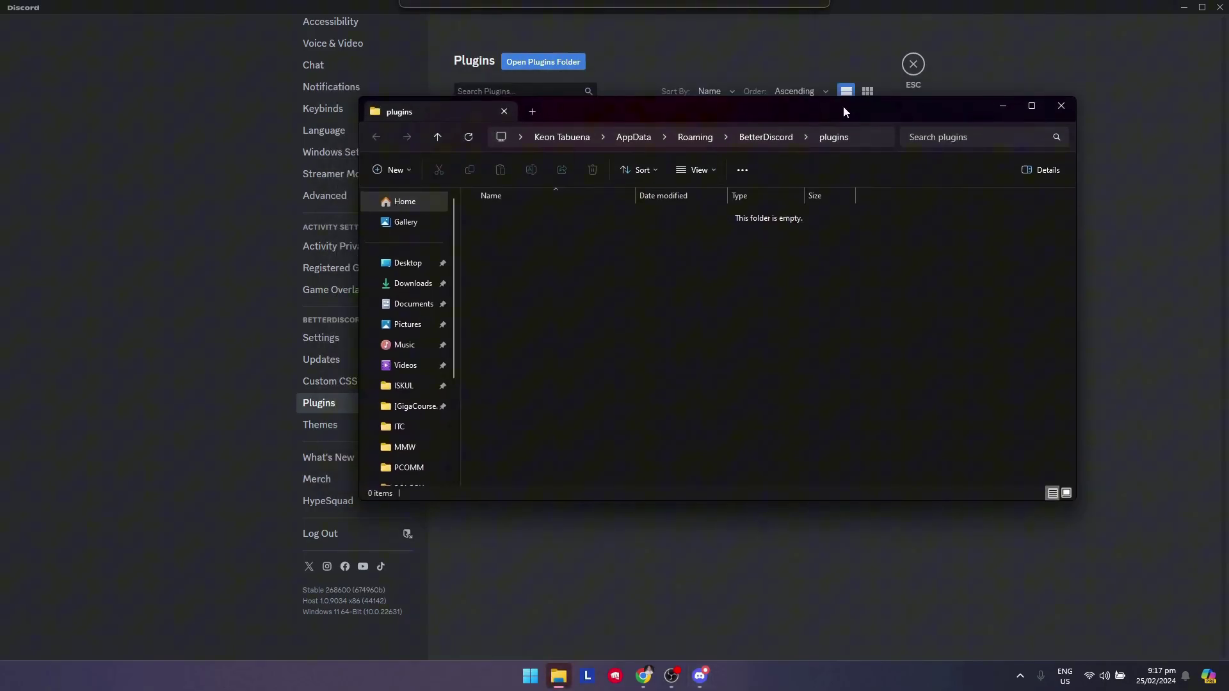
left_click(1219, 17)
left_click(1221, 10)
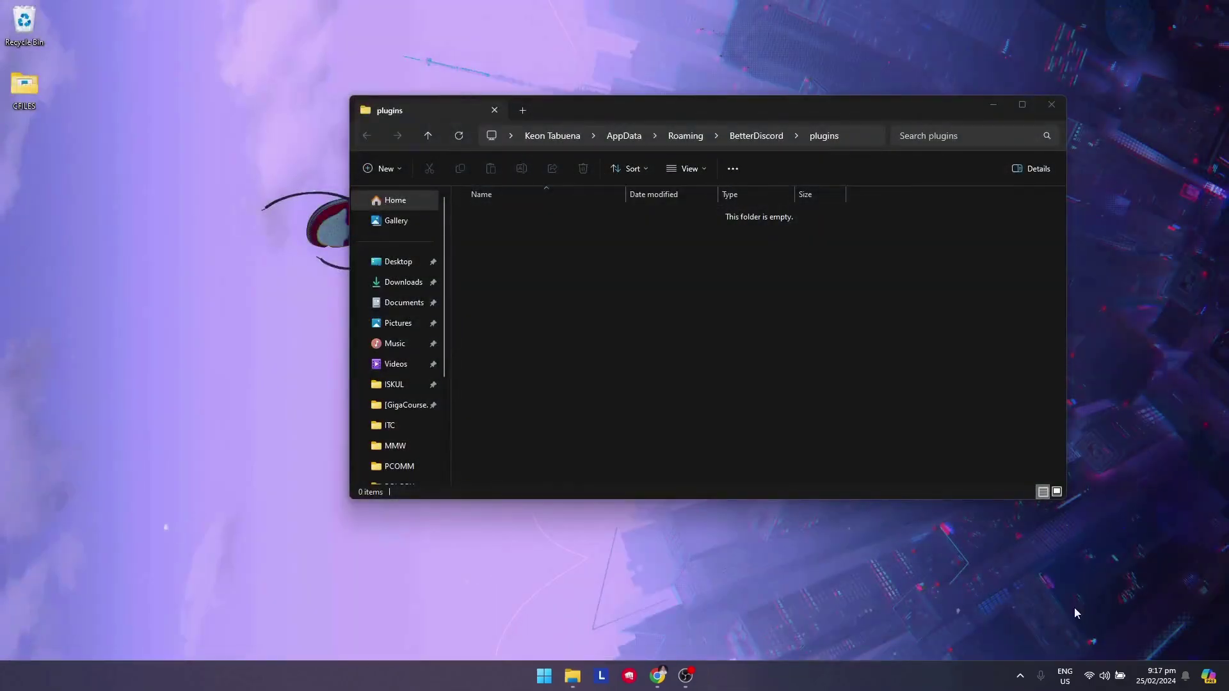
left_click(1020, 675)
right_click(1020, 612)
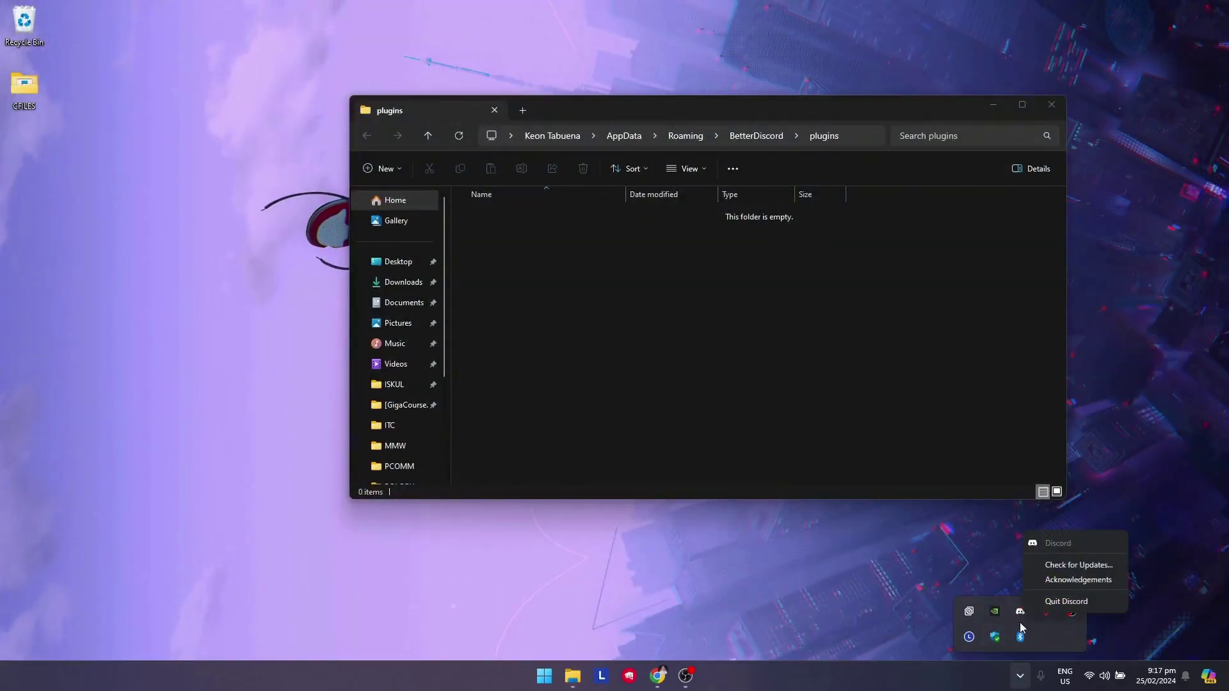
left_click(1052, 602)
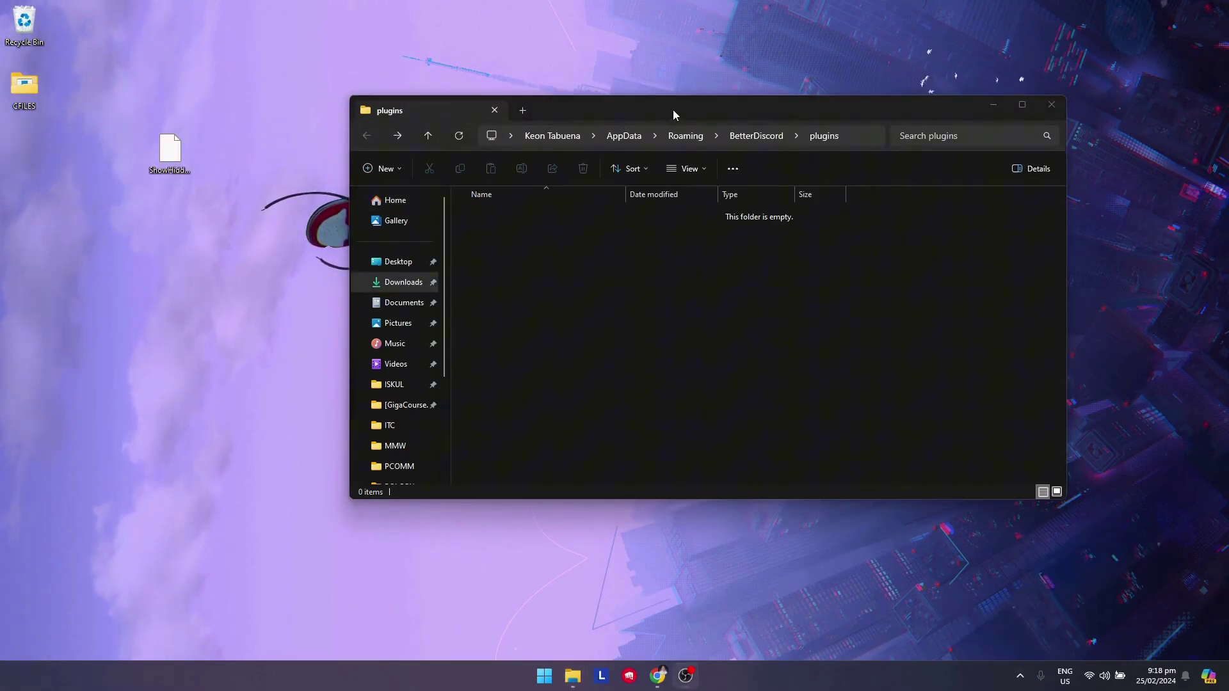
left_click_drag(673, 109, 642, 77)
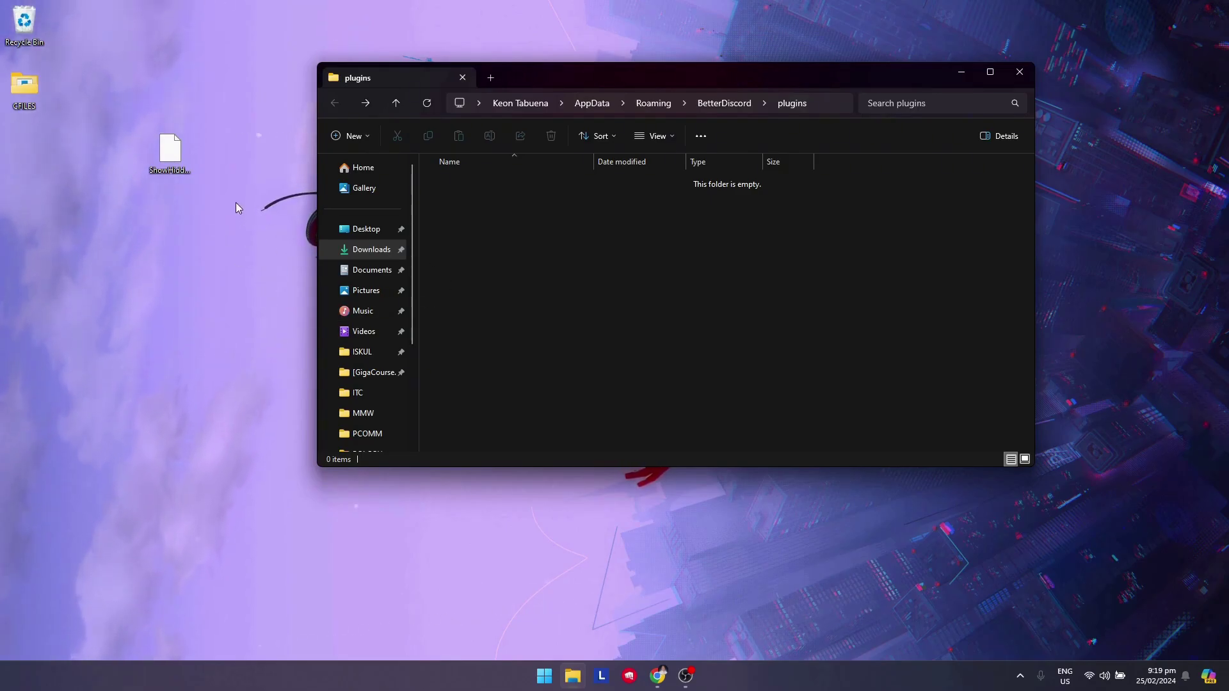
mouse_move(170, 152)
left_mouse_down()
mouse_move(470, 257)
mouse_move(504, 235)
left_mouse_up()
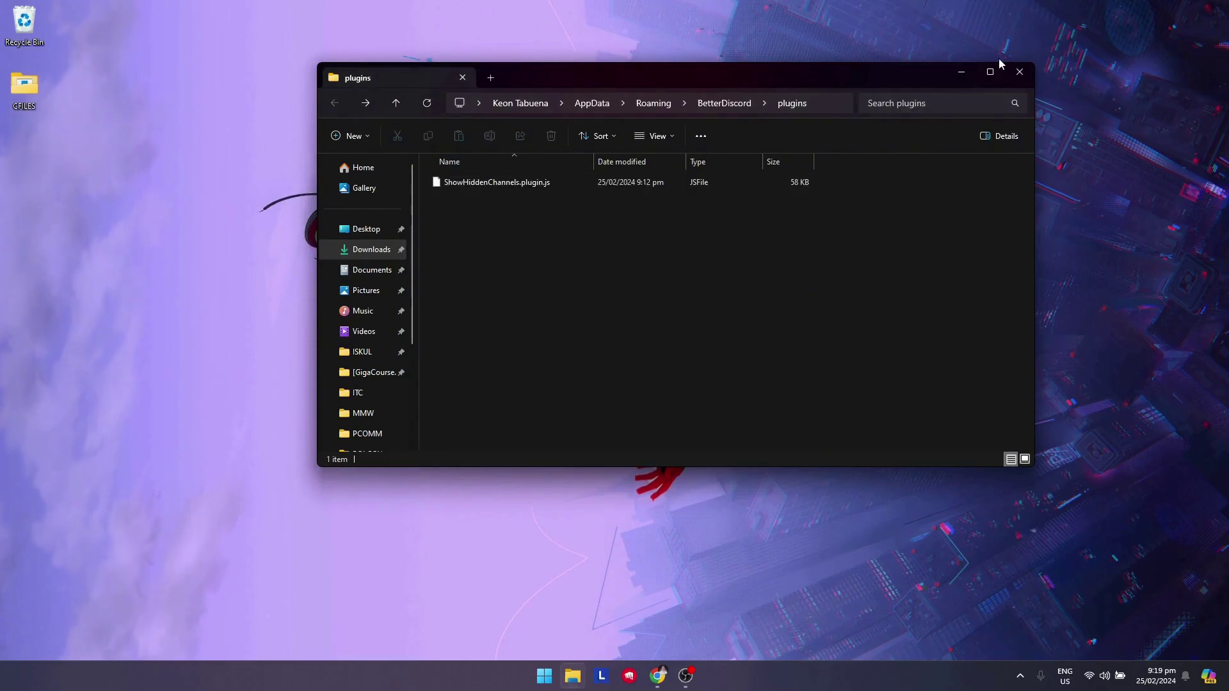
Step: Close the plugins folder and relaunch Discord from a Start menu search for 'disc'
left_click(1018, 72)
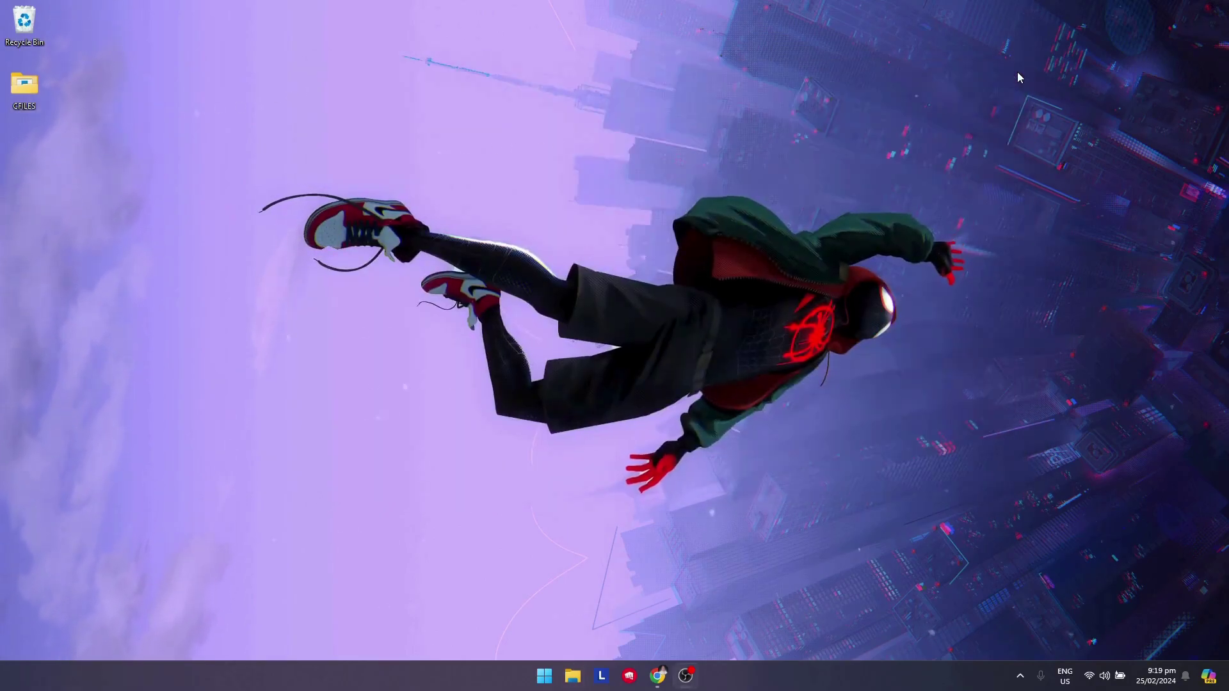
key("super")
type("disc")
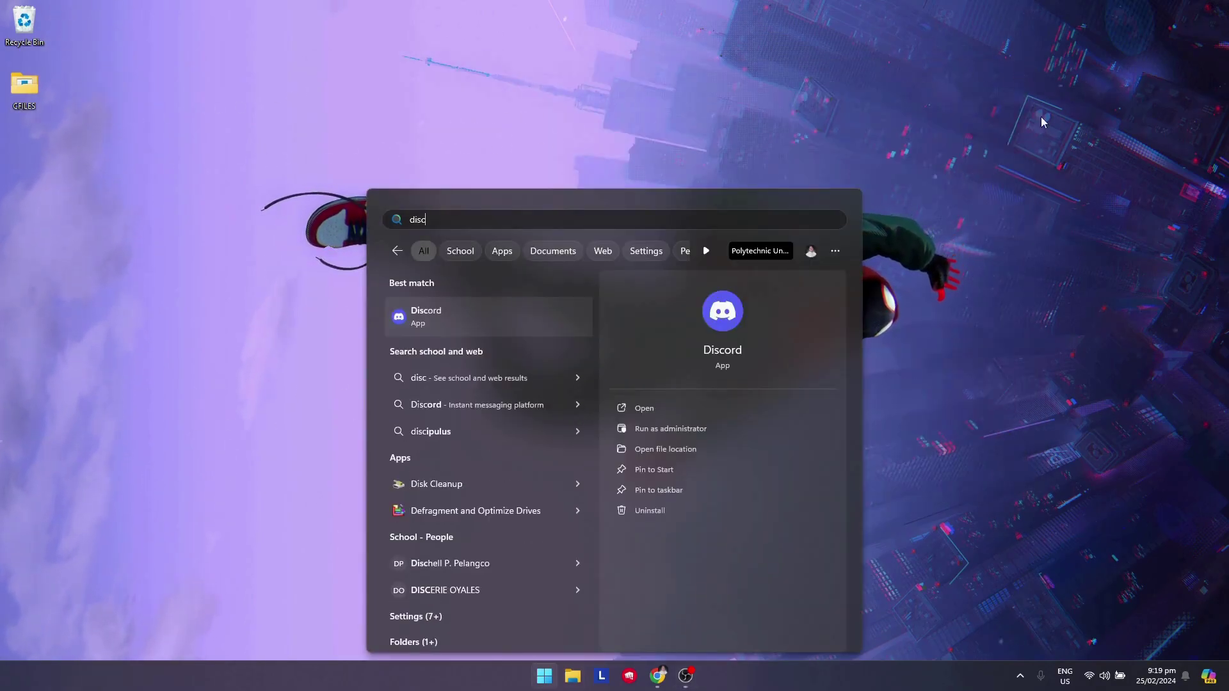
key("Return")
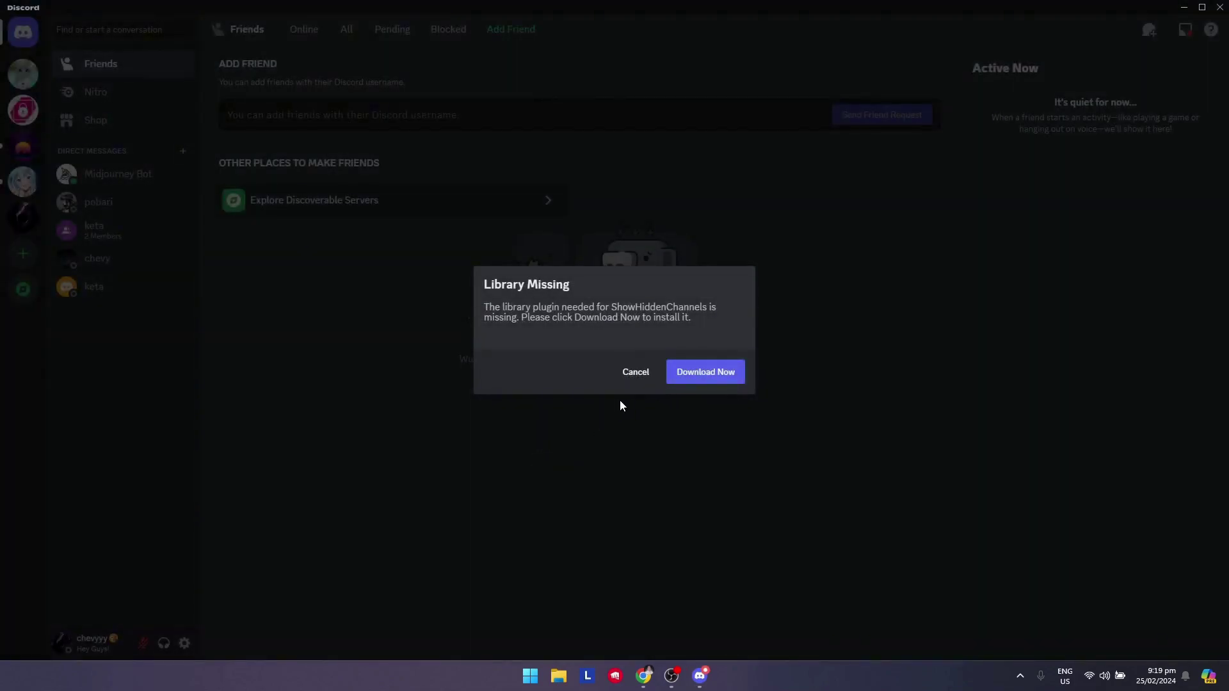
Step: Download ZeresPluginLibrary, then switch on ShowHiddenChannels and ZeresPluginLibrary under Plugins
left_click(693, 378)
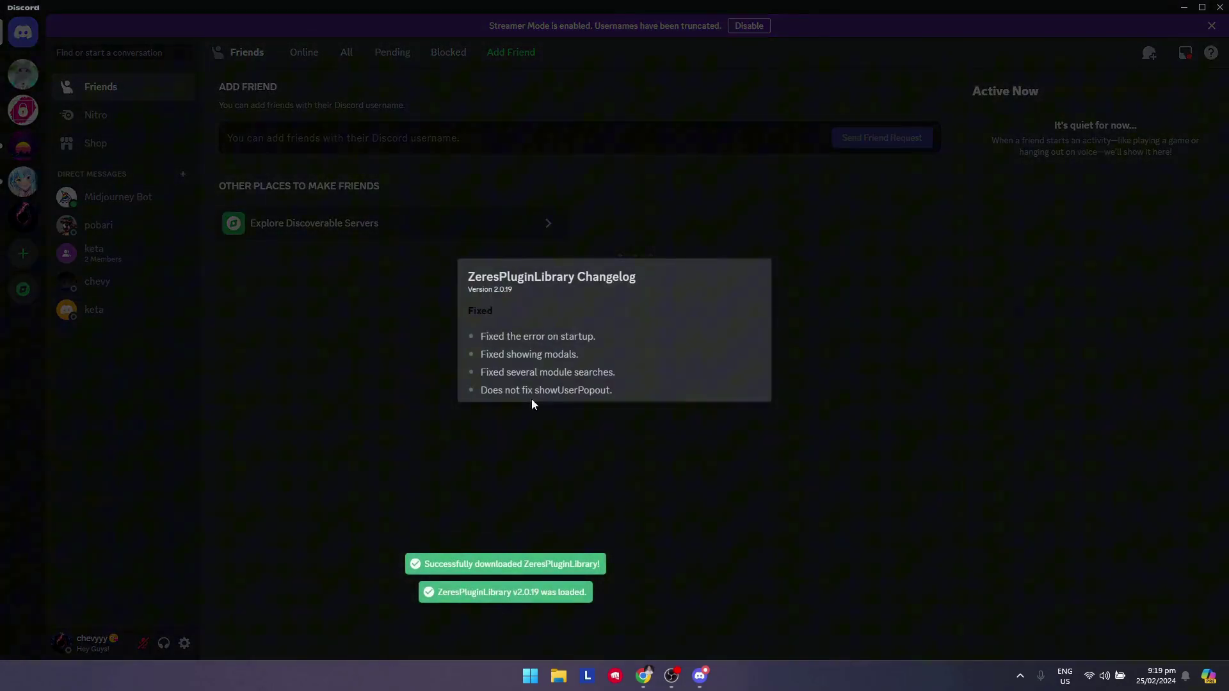
left_click(503, 455)
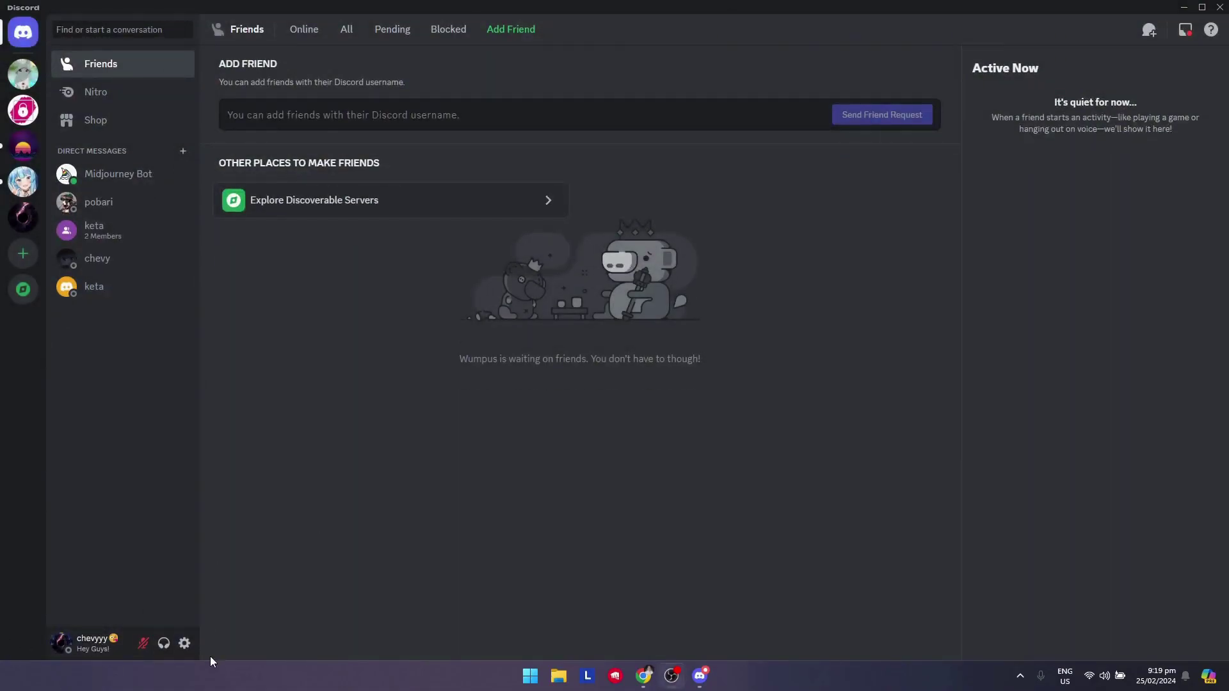
left_click(184, 644)
scroll(366, 480, "down", 3)
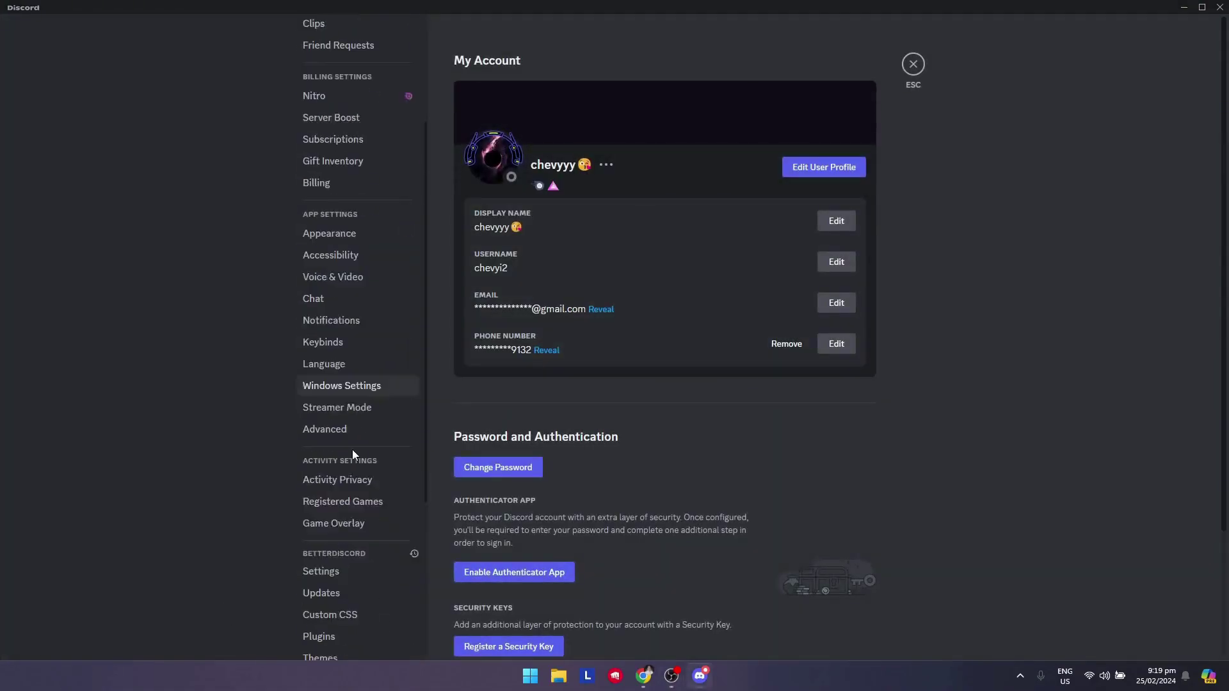
scroll(351, 449, "down", 3)
left_click(348, 407)
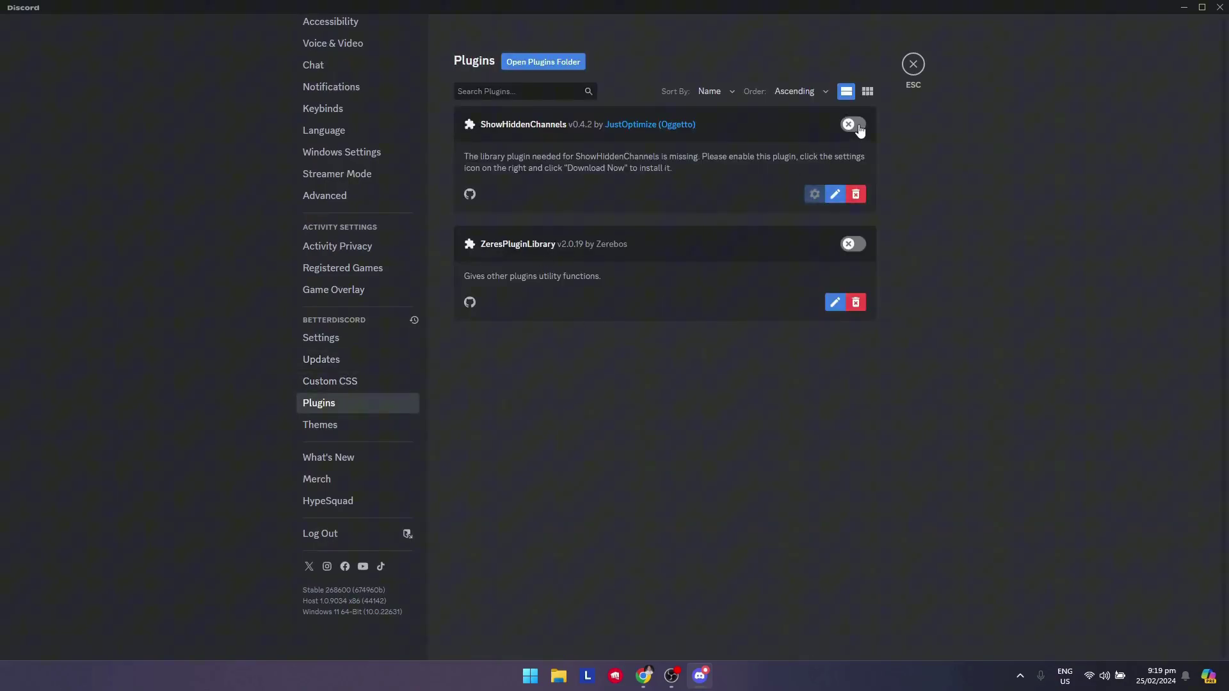
left_click(851, 124)
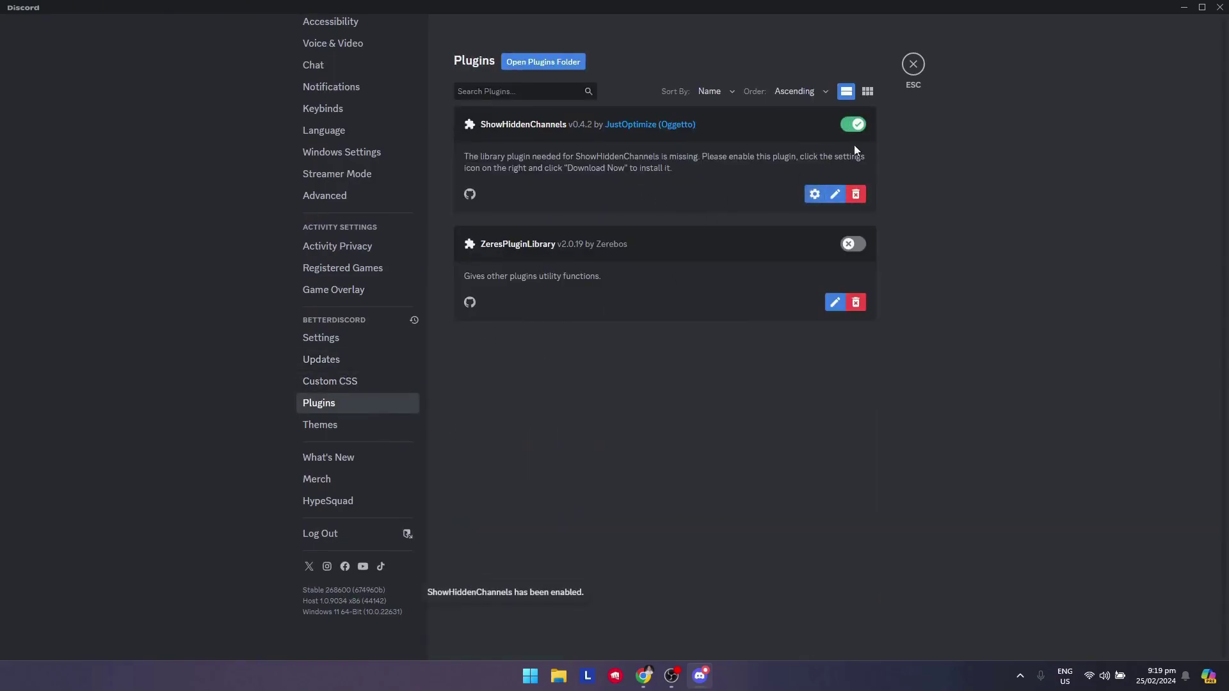
left_click(852, 244)
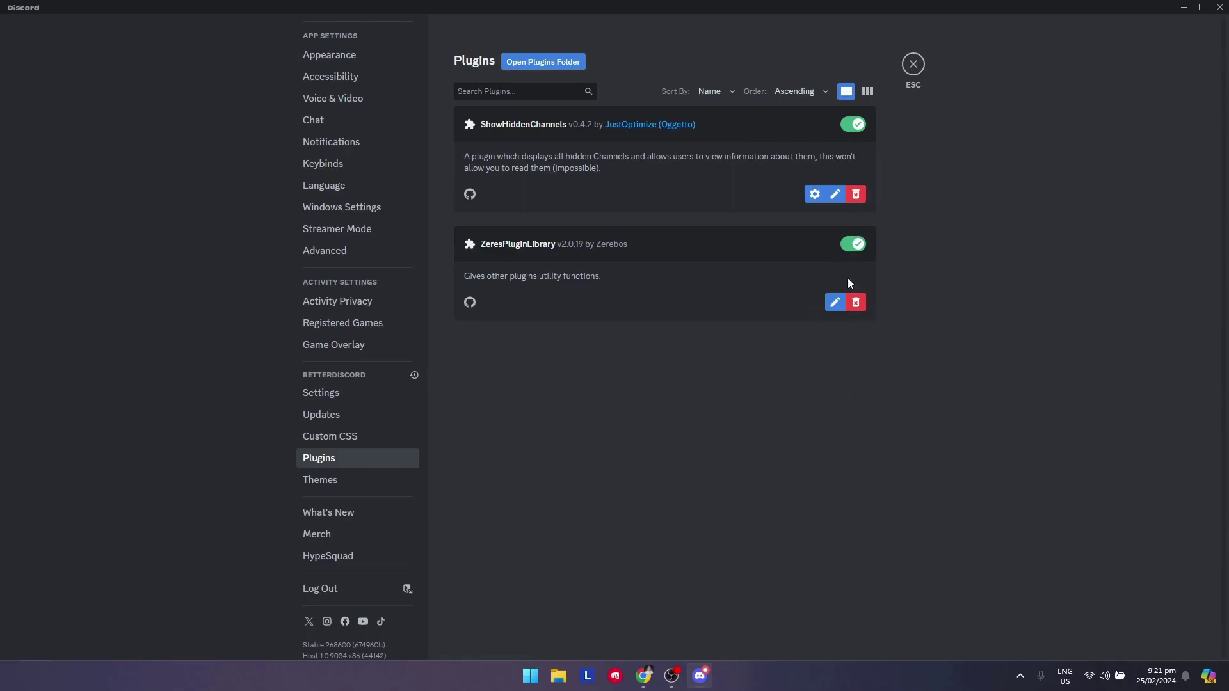
Step: Open ShowHiddenChannels' settings and look over its general settings section
left_click(814, 194)
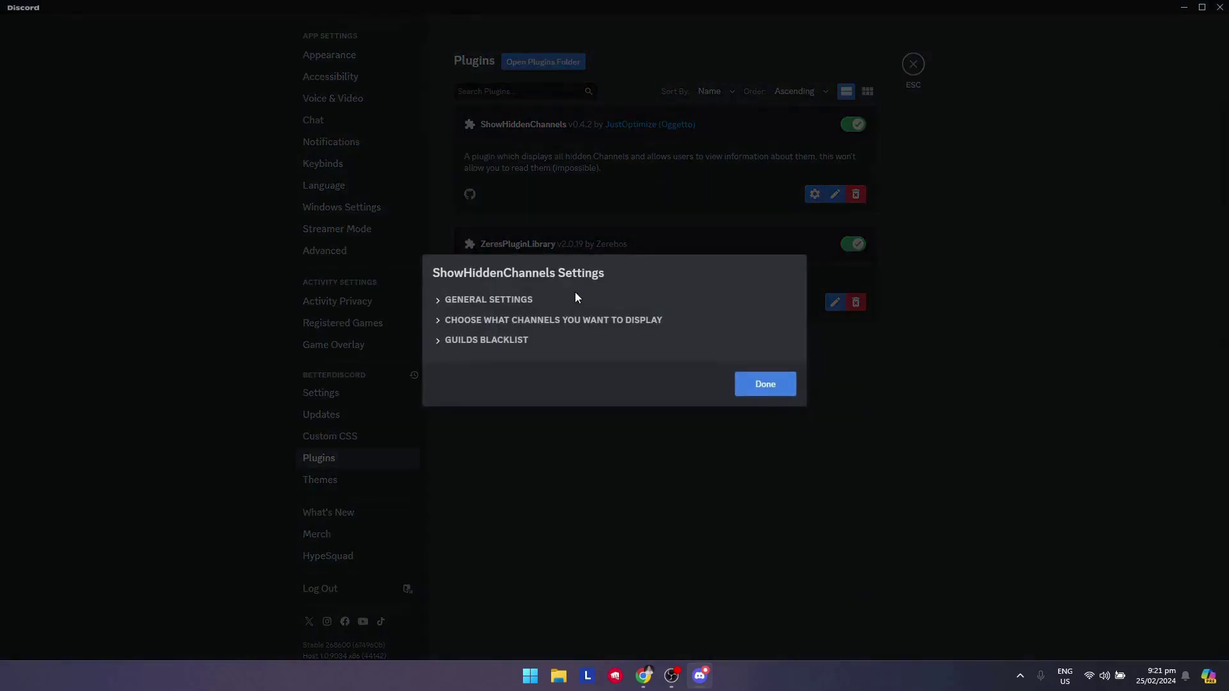
left_click(477, 301)
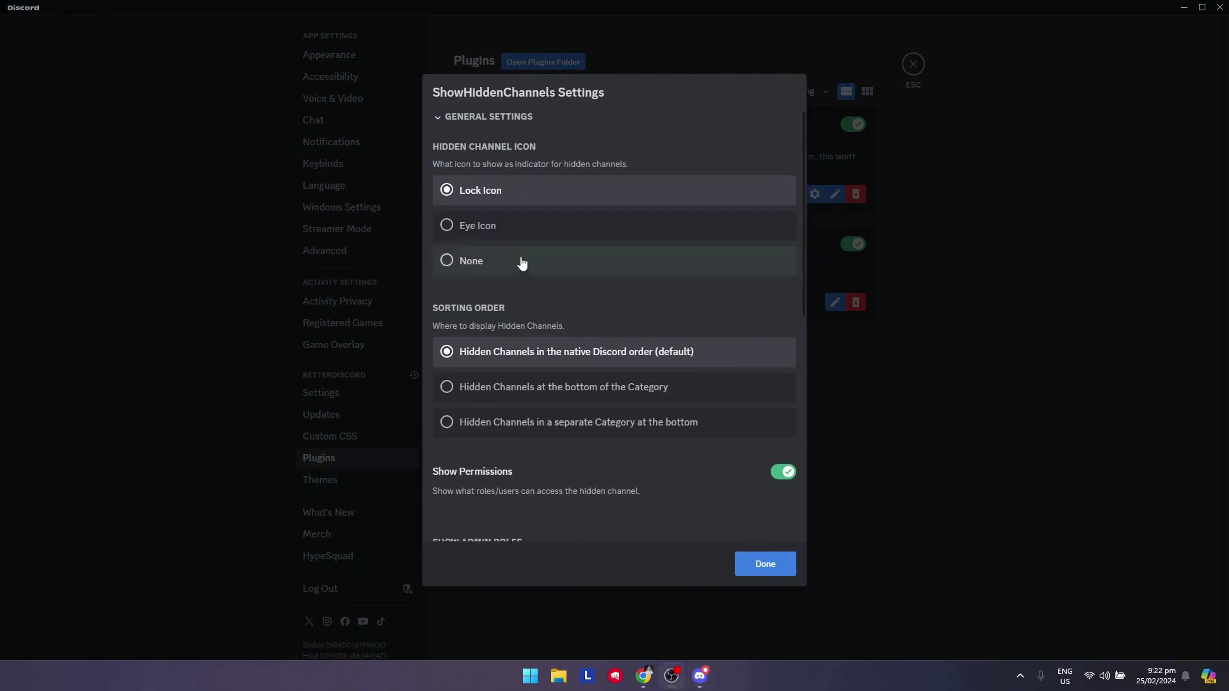
scroll(518, 269, "down", 3)
scroll(489, 308, "down", 1)
scroll(489, 307, "up", 5)
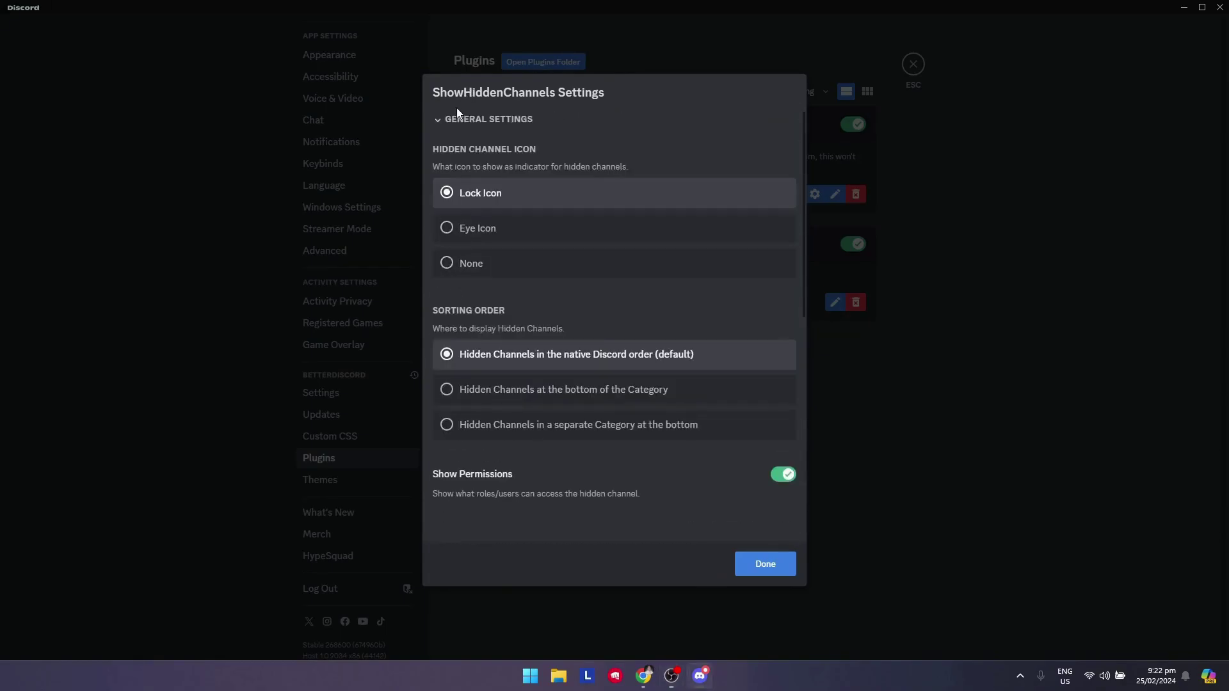
left_click(457, 117)
Step: Review the channel type and guilds blacklist options, then exit back to the chat
left_click(461, 319)
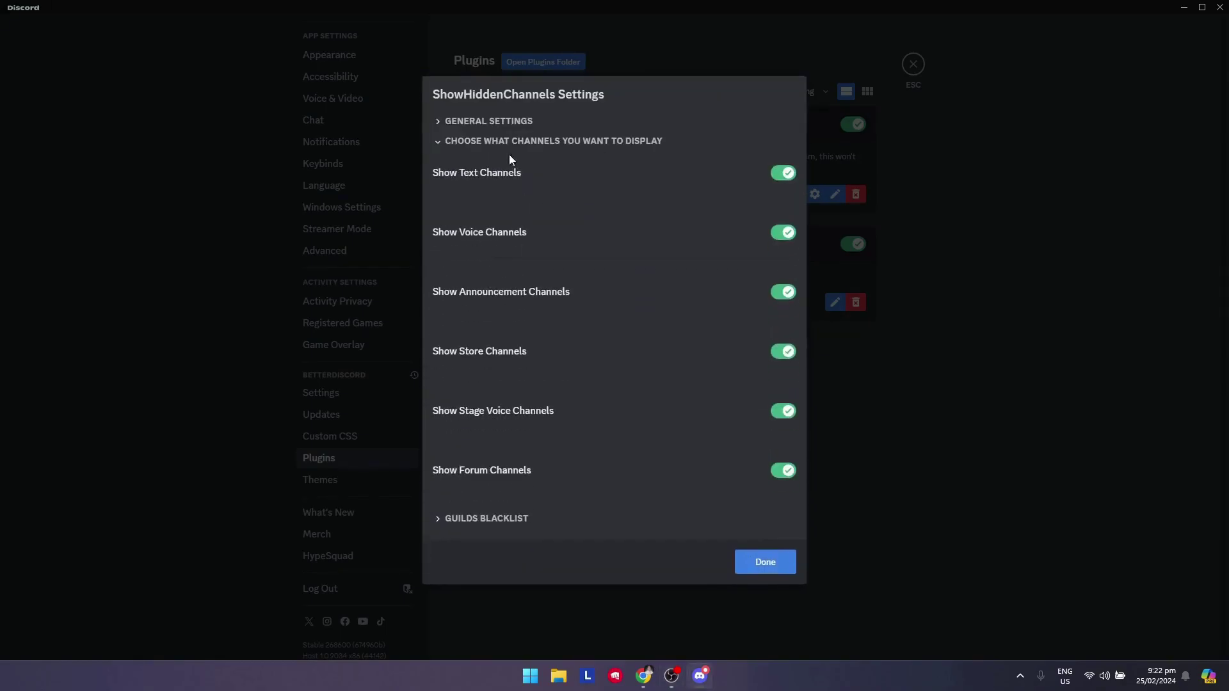
left_click(440, 142)
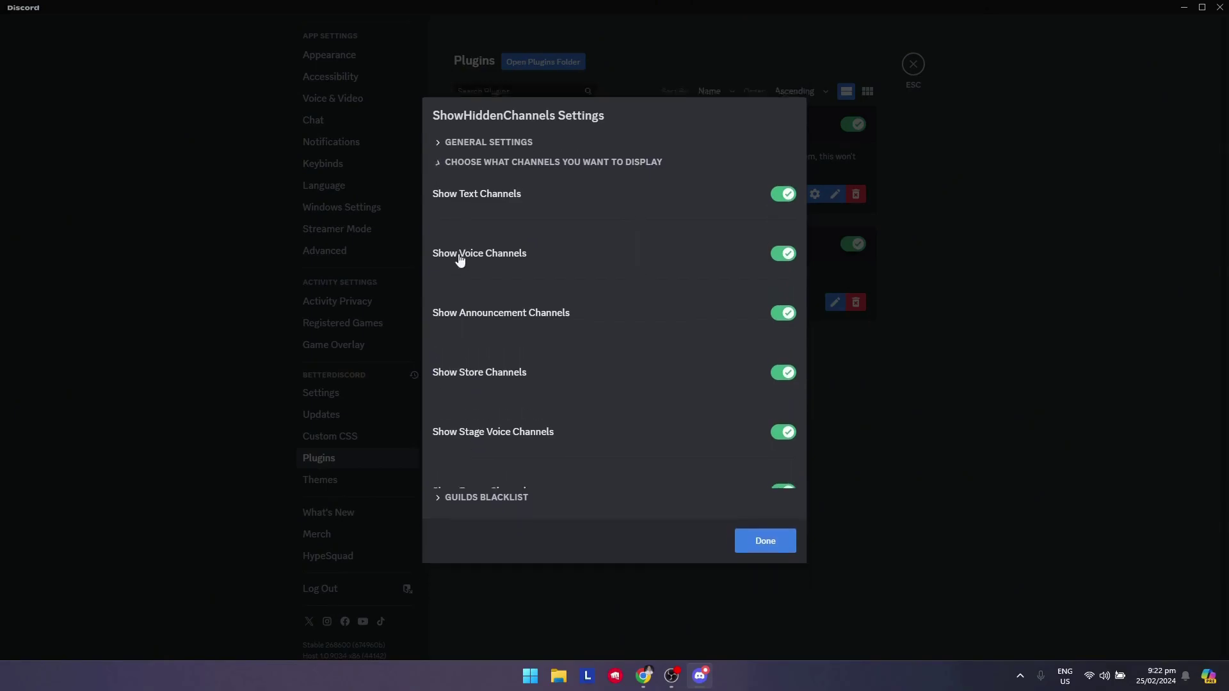
left_click(446, 345)
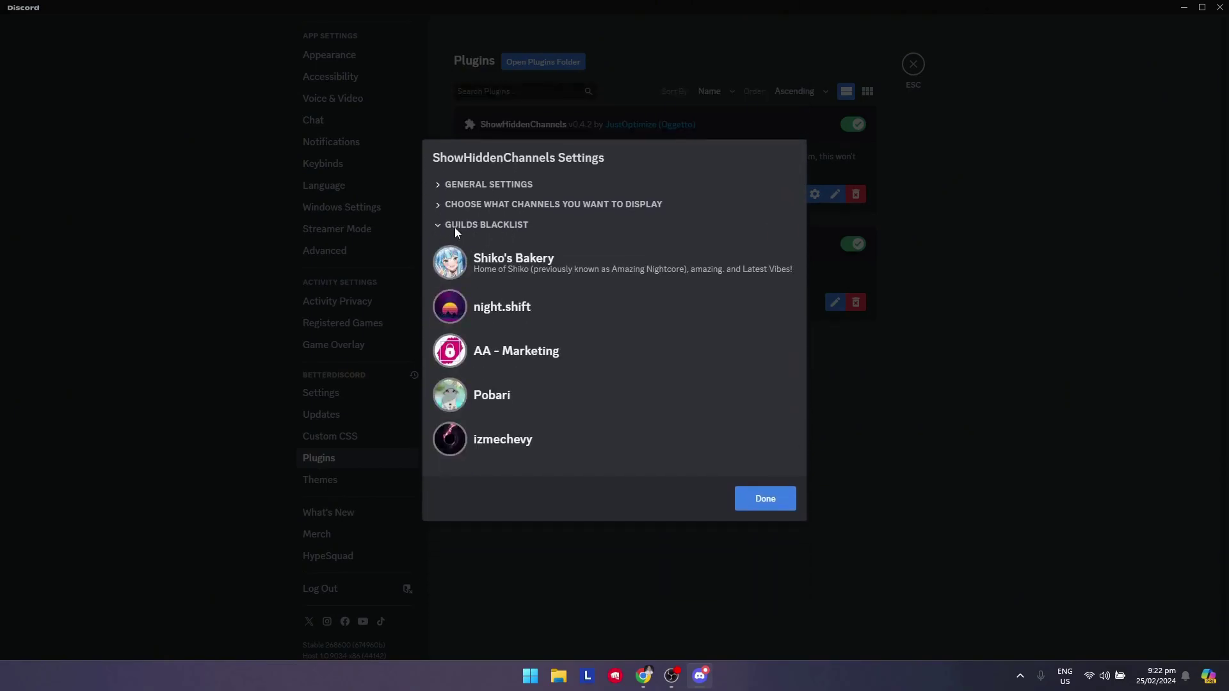
left_click(459, 227)
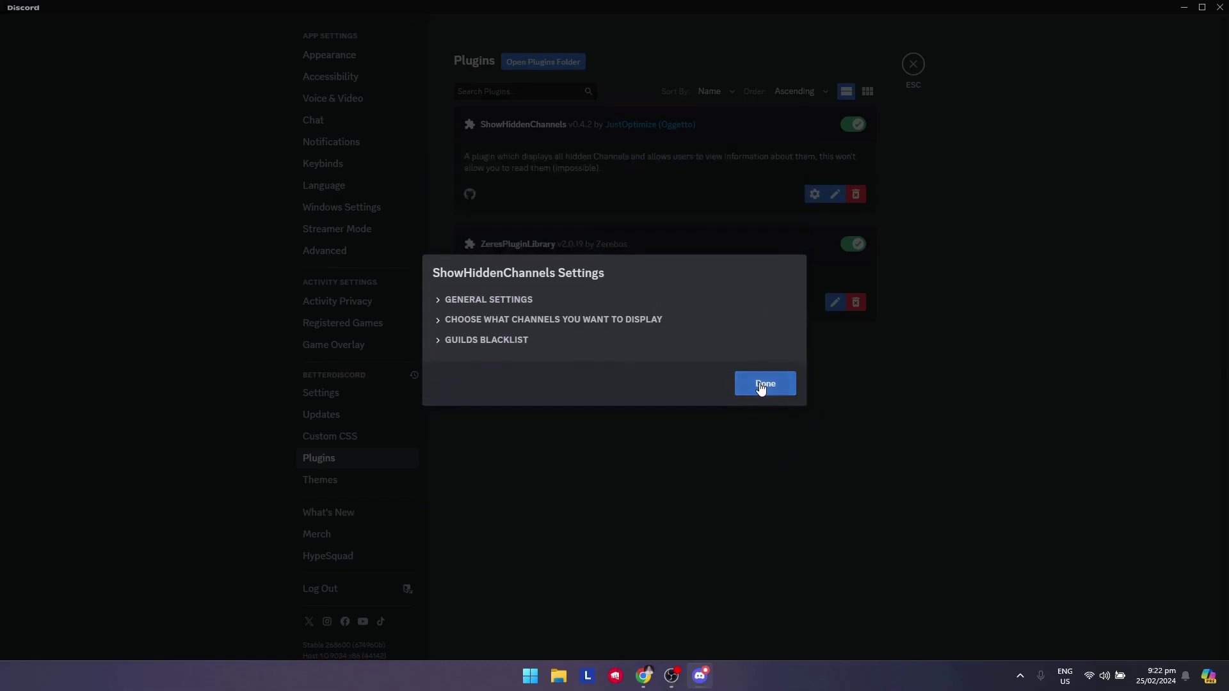
left_click(765, 384)
left_click(912, 65)
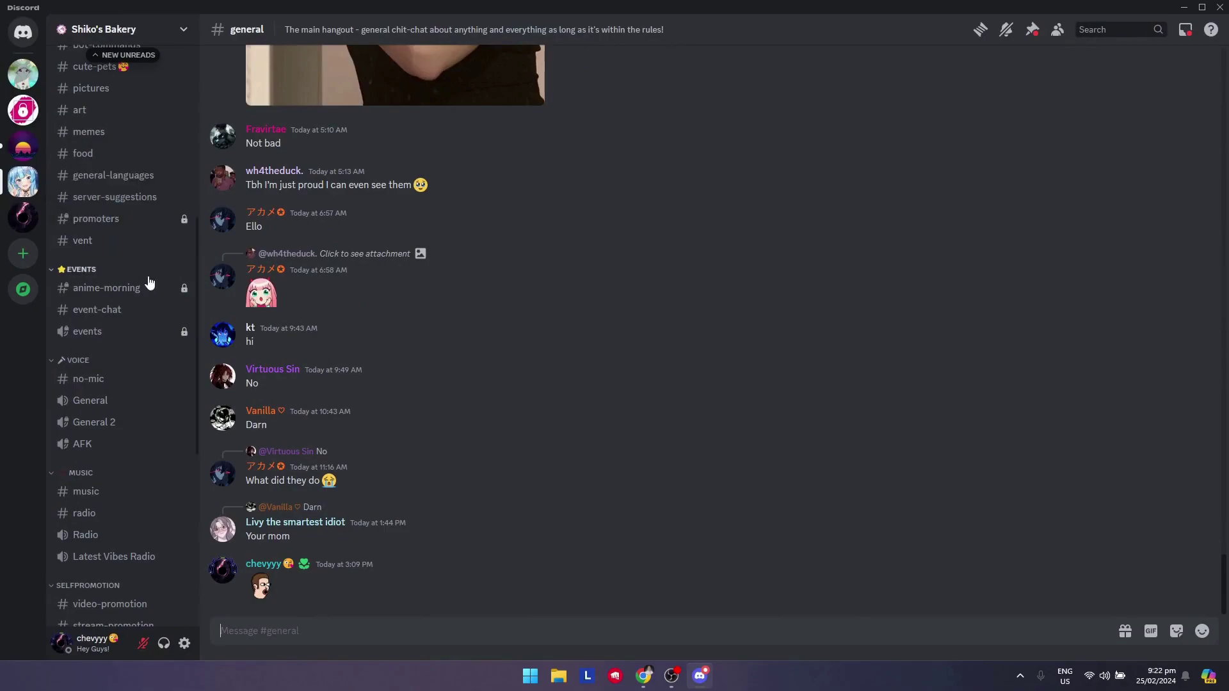
scroll(151, 288, "down", 5)
scroll(151, 336, "down", 2)
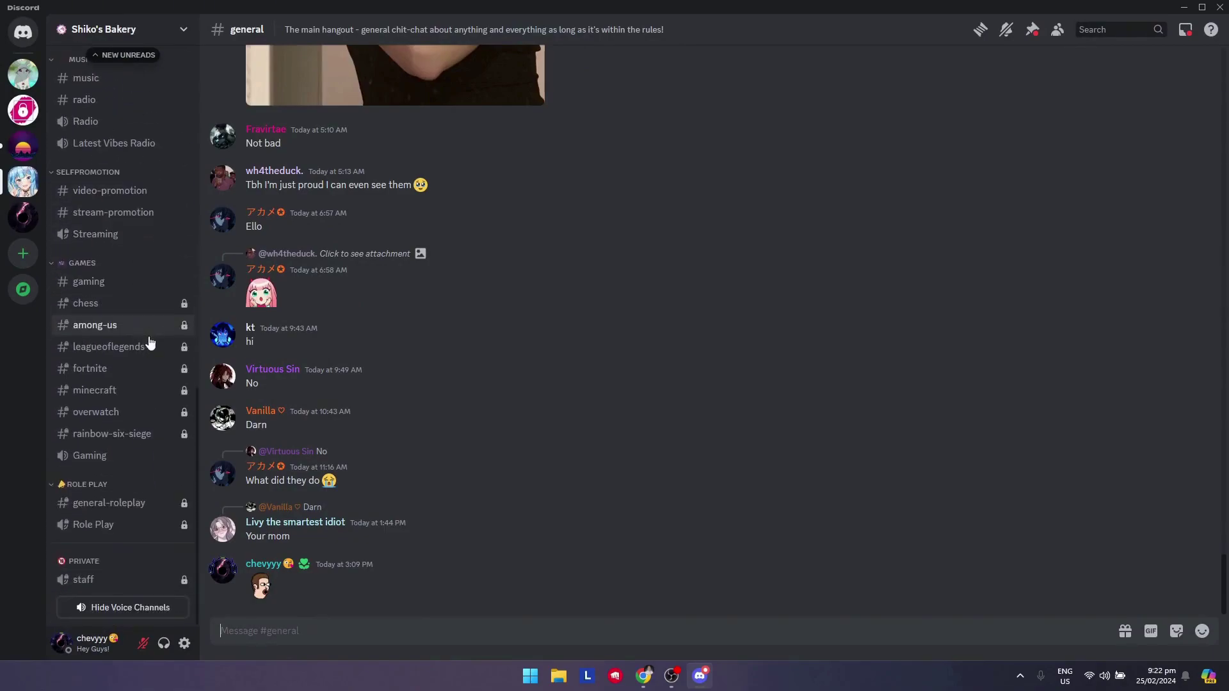
Step: Toggle Hide Voice Channels in Shiko's Bakery's sidebar to inspect the locked channels
left_click(133, 608)
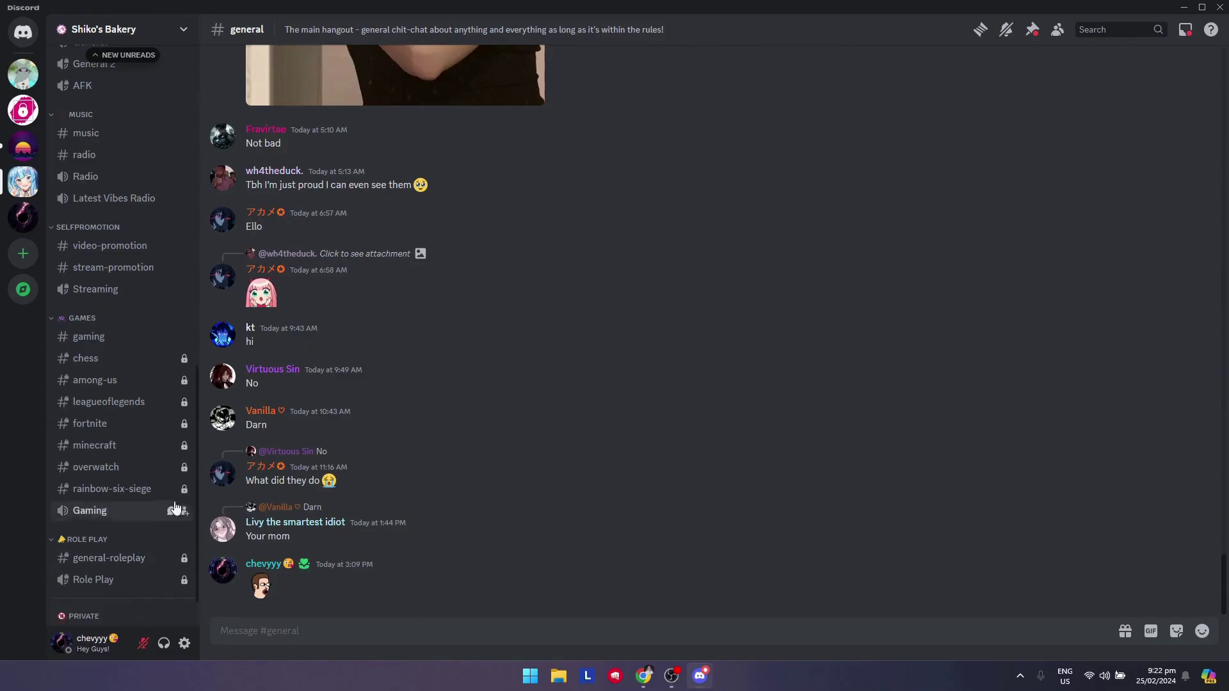
scroll(173, 507, "down", 1)
scroll(144, 503, "up", 5)
scroll(144, 514, "up", 5)
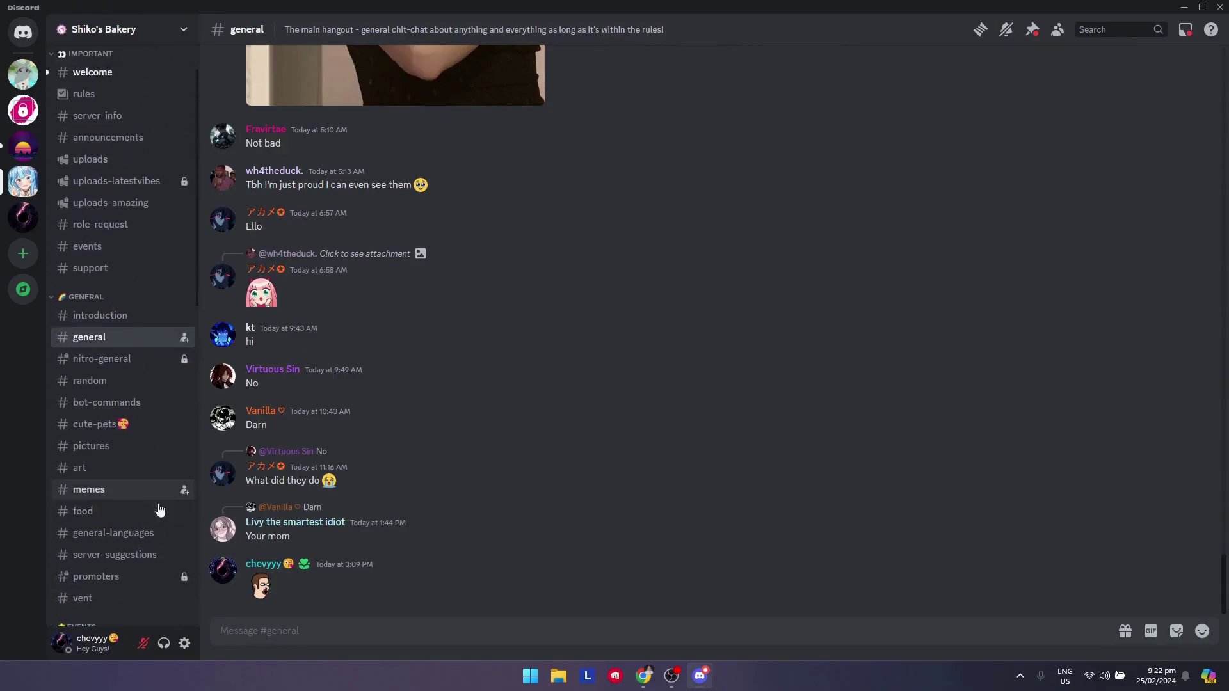
scroll(157, 508, "down", 3)
scroll(138, 582, "down", 3)
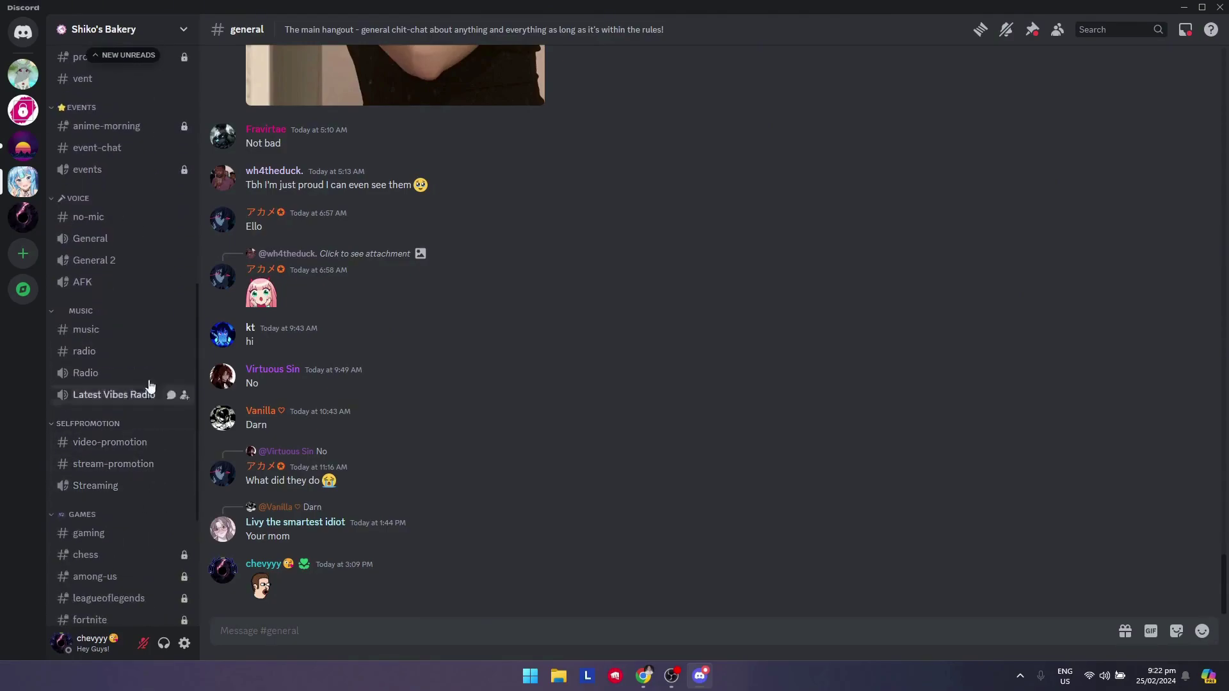
scroll(111, 480, "down", 3)
scroll(143, 477, "up", 5)
scroll(104, 544, "up", 5)
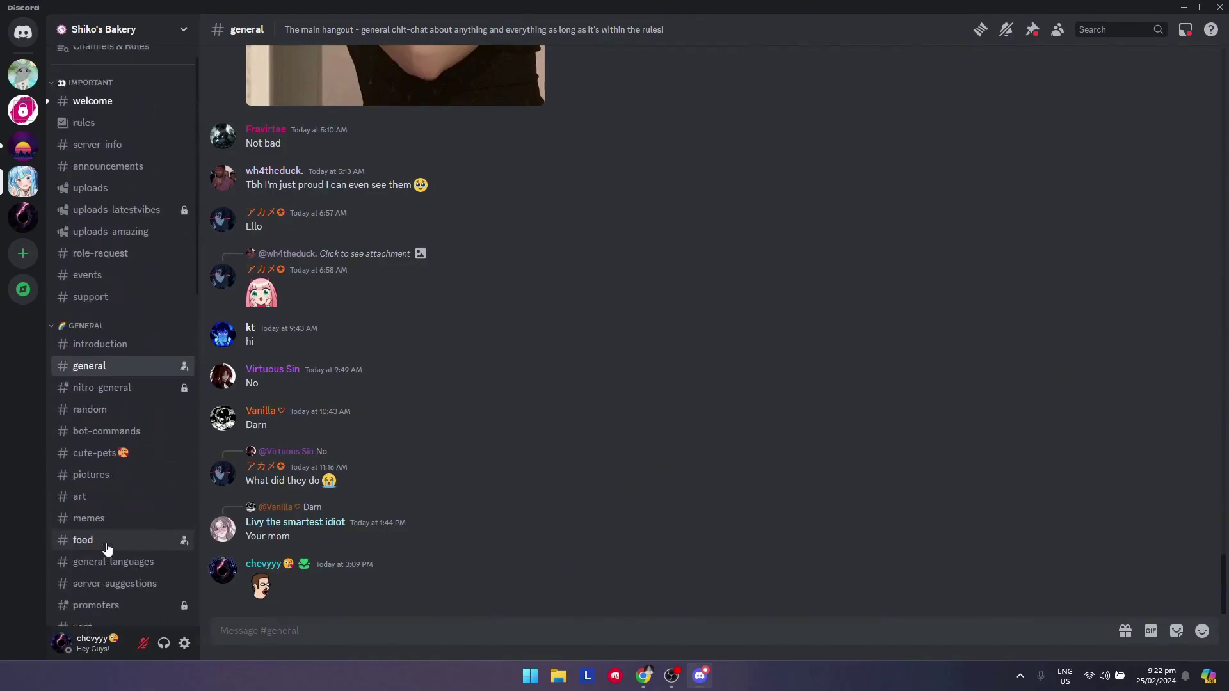
scroll(99, 540, "up", 2)
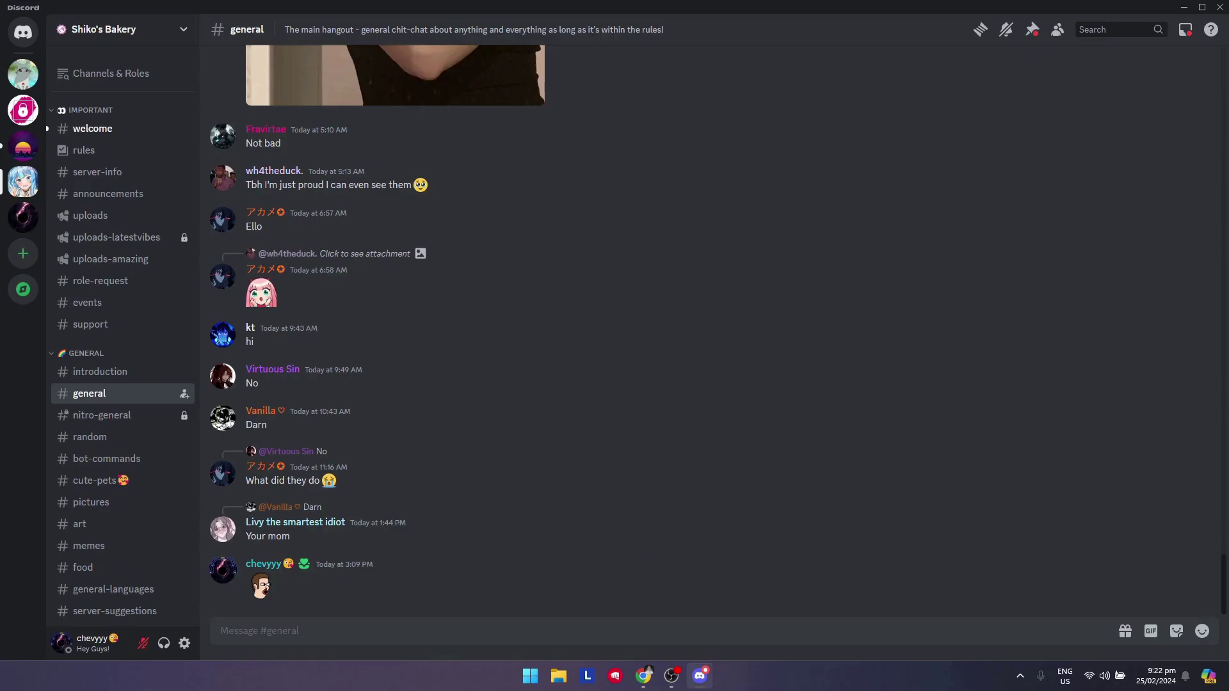